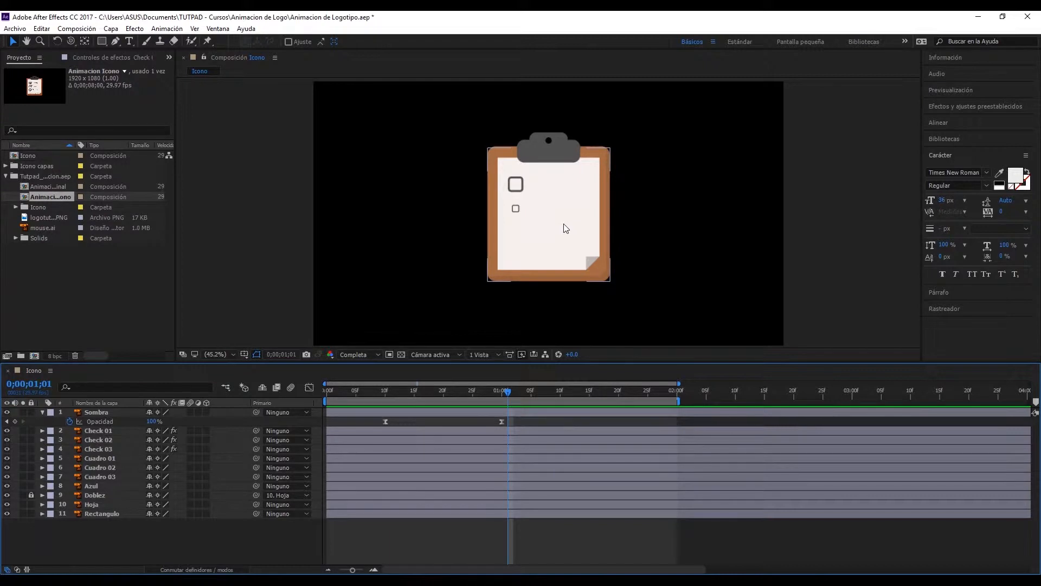
# Step: At 0;00;01;09, add a text layer reading "Very" beside the clipboard's first checkbox
pyautogui.click(524, 450)
pyautogui.moveTo(513, 390); pyautogui.dragTo(555, 391)
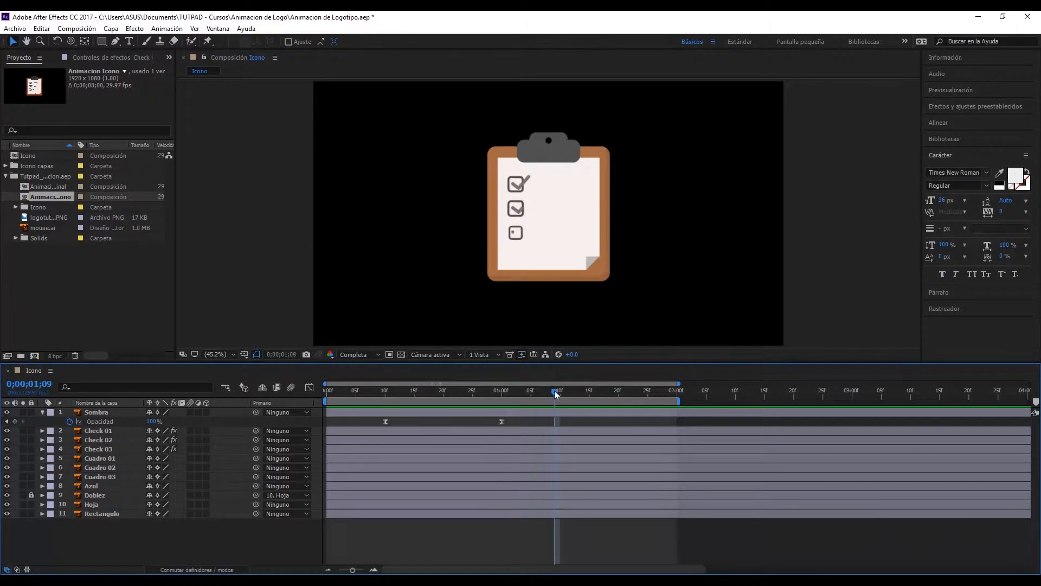
pyautogui.click(131, 43)
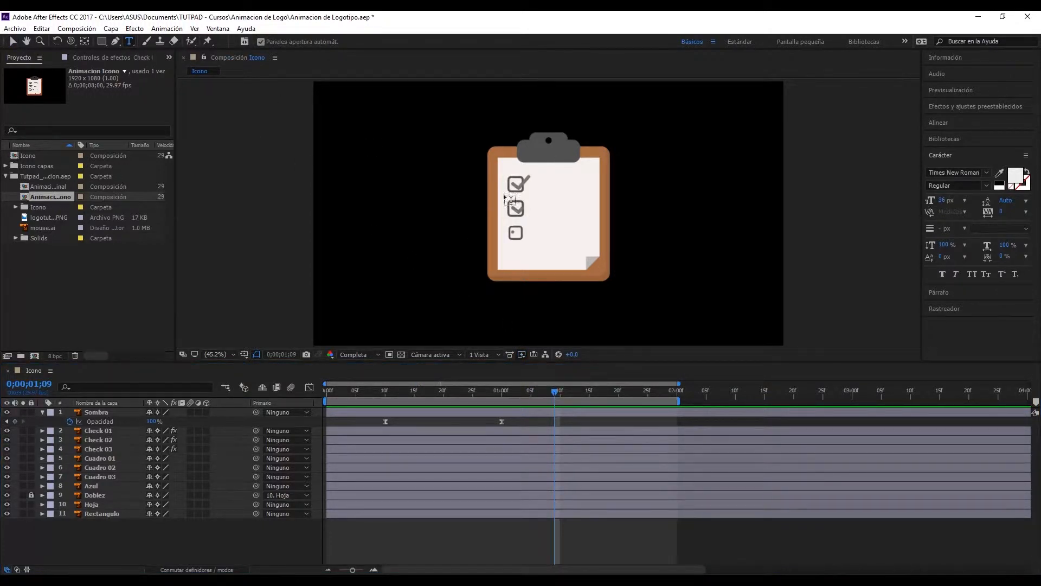
pyautogui.click(543, 182)
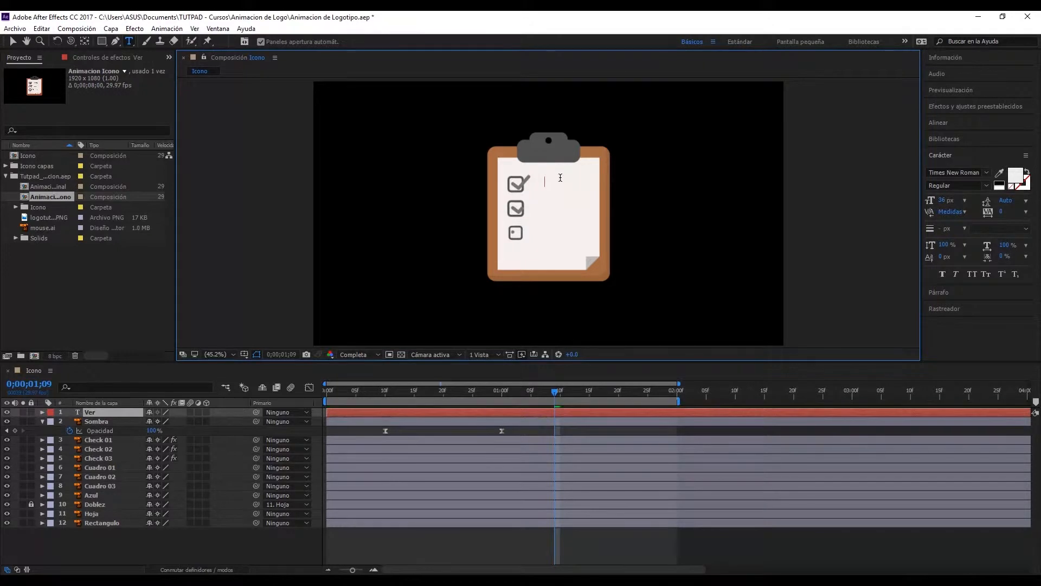
pyautogui.click(13, 41)
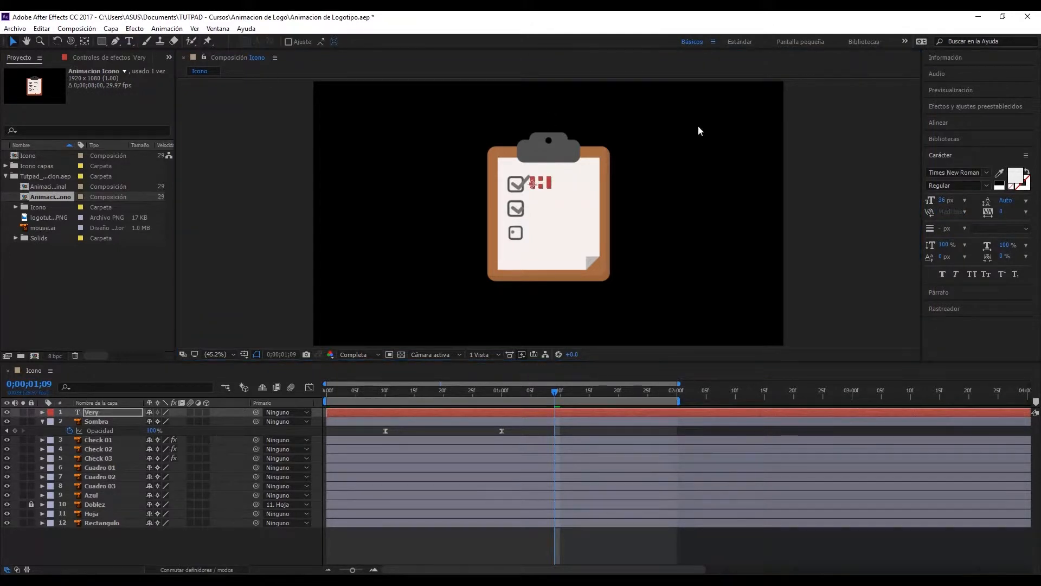
# Step: Set the fill colour of the "Very" text to a very dark grey
pyautogui.click(1019, 182)
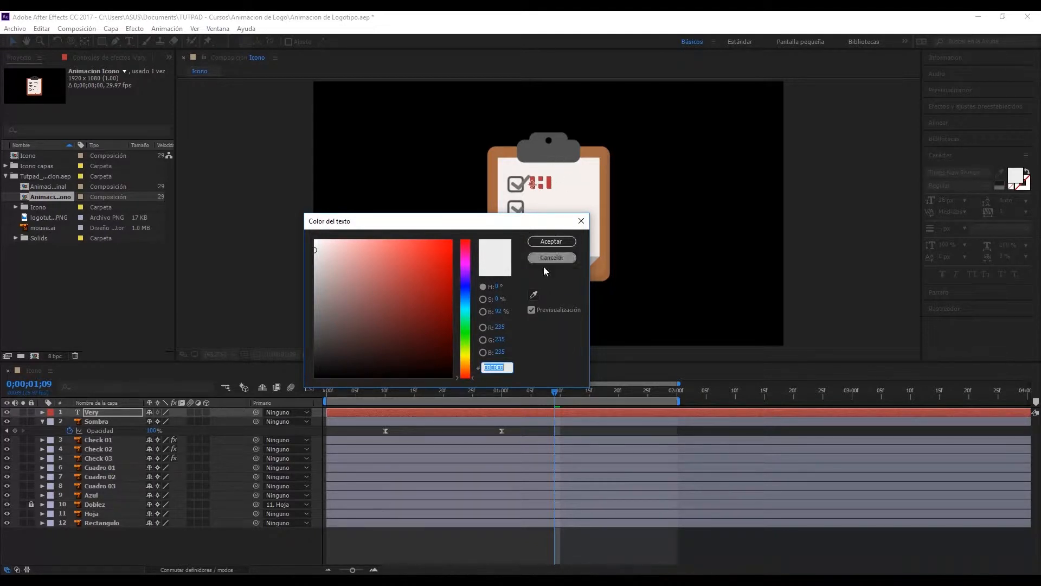
pyautogui.click(317, 355)
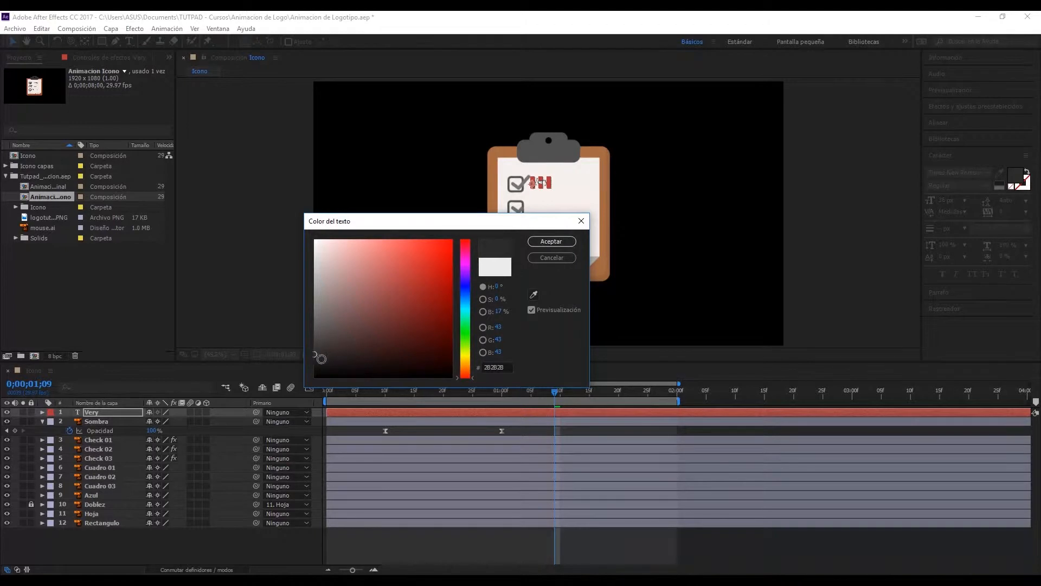
pyautogui.click(318, 358)
pyautogui.click(552, 242)
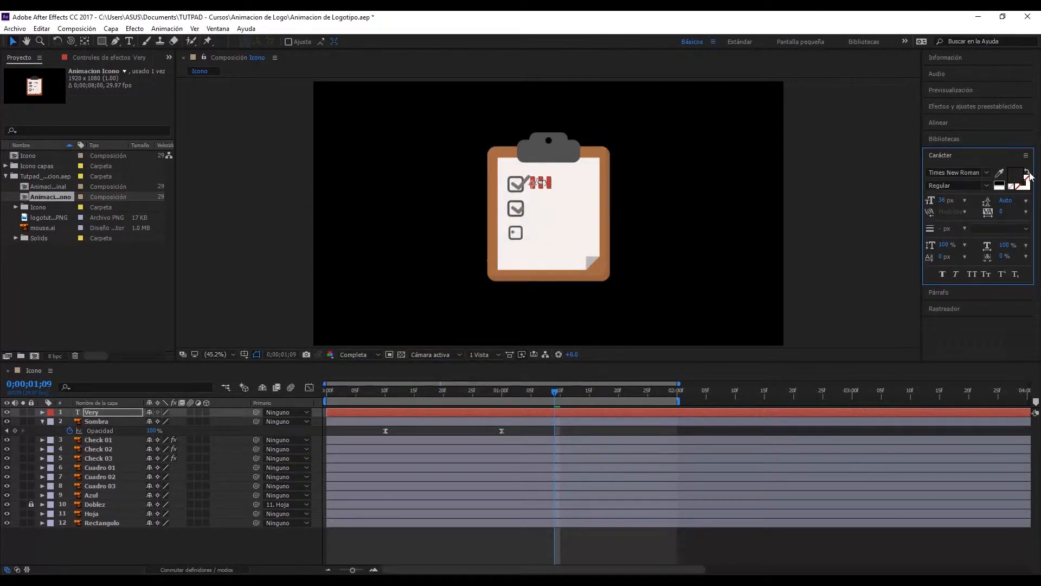
# Step: Set the "Very" text to Prestige Elite Std Bold at 65 px
pyautogui.click(959, 172)
pyautogui.write('Prestige Elite Std')
pyautogui.press('Return')
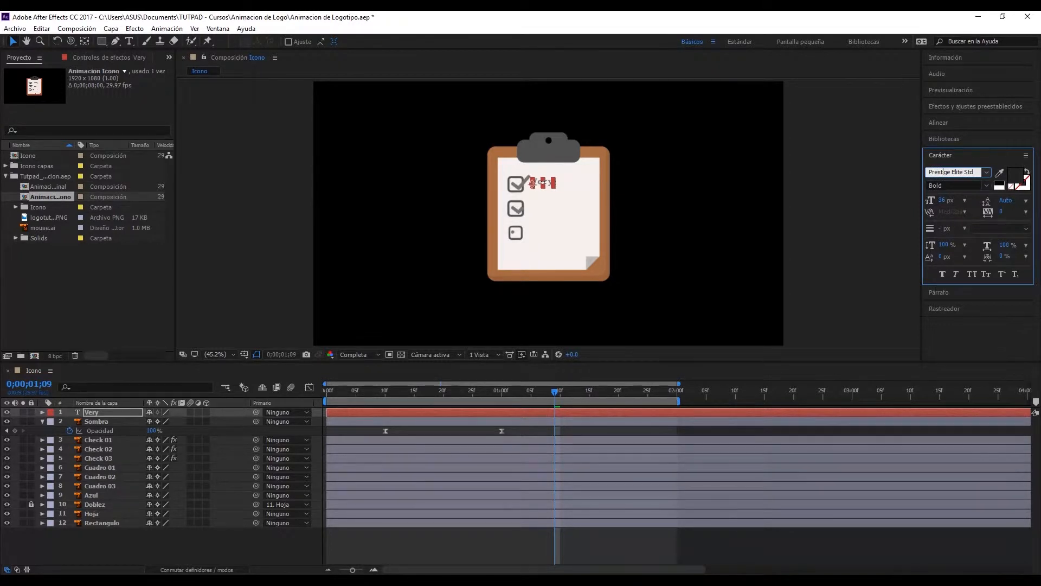
pyautogui.press('Return')
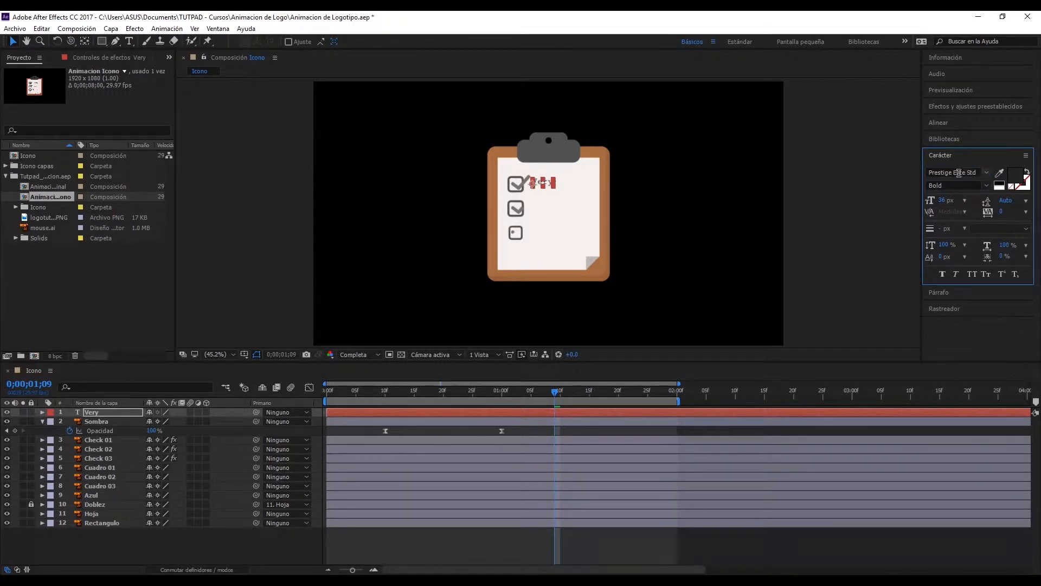
pyautogui.click(987, 186)
pyautogui.click(955, 198)
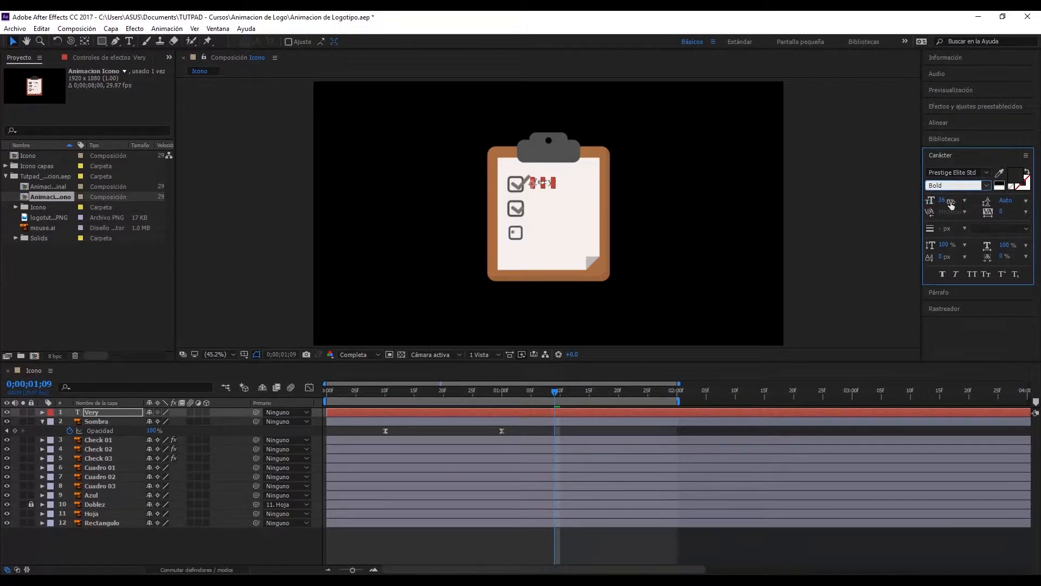
pyautogui.click(948, 199)
pyautogui.write('65')
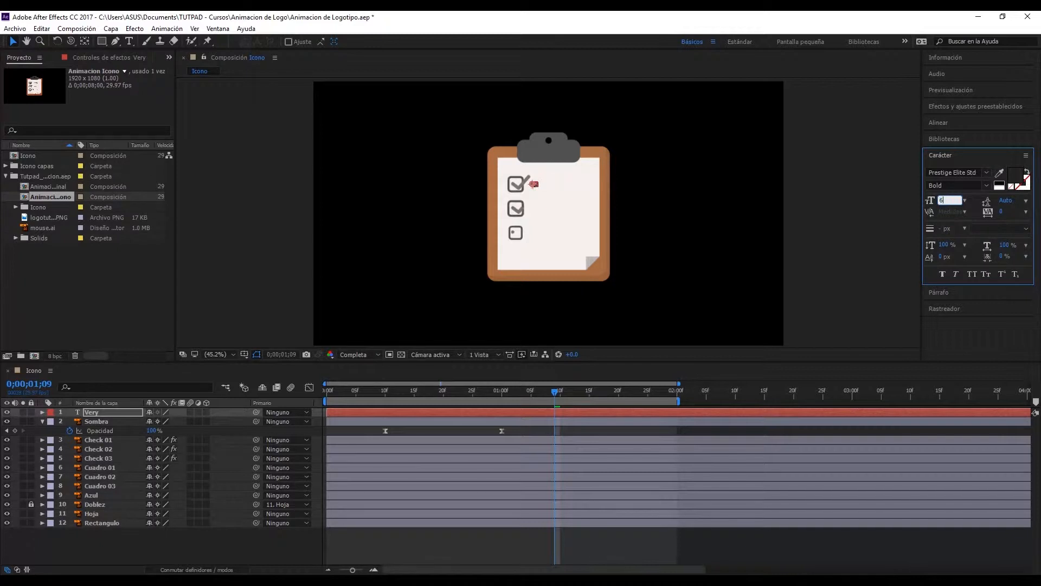
pyautogui.click(959, 288)
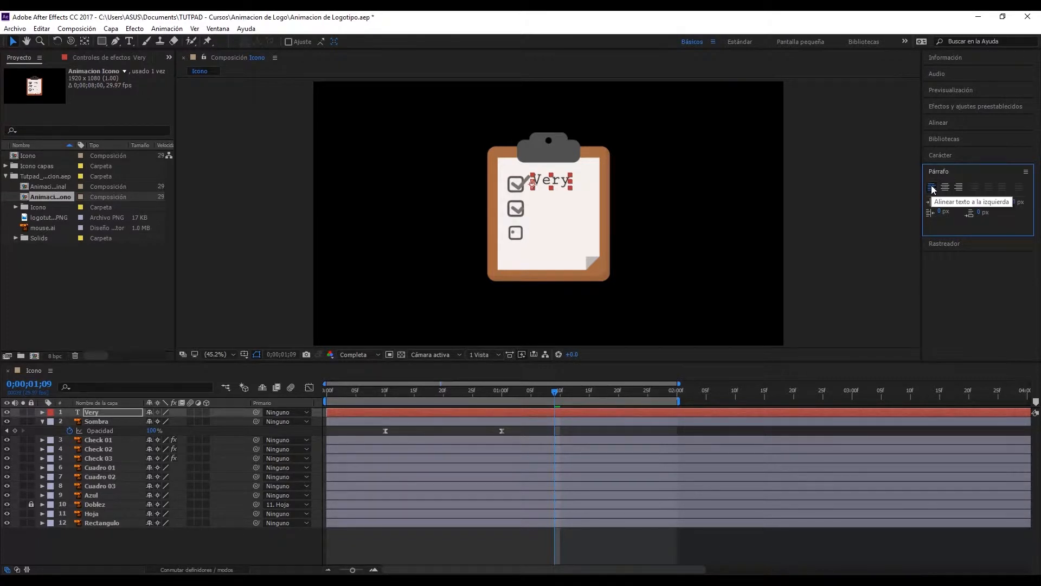
# Step: Move the anchor point of "Very" to the middle of its left edge and align the word with the first checkbox
pyautogui.press('z')
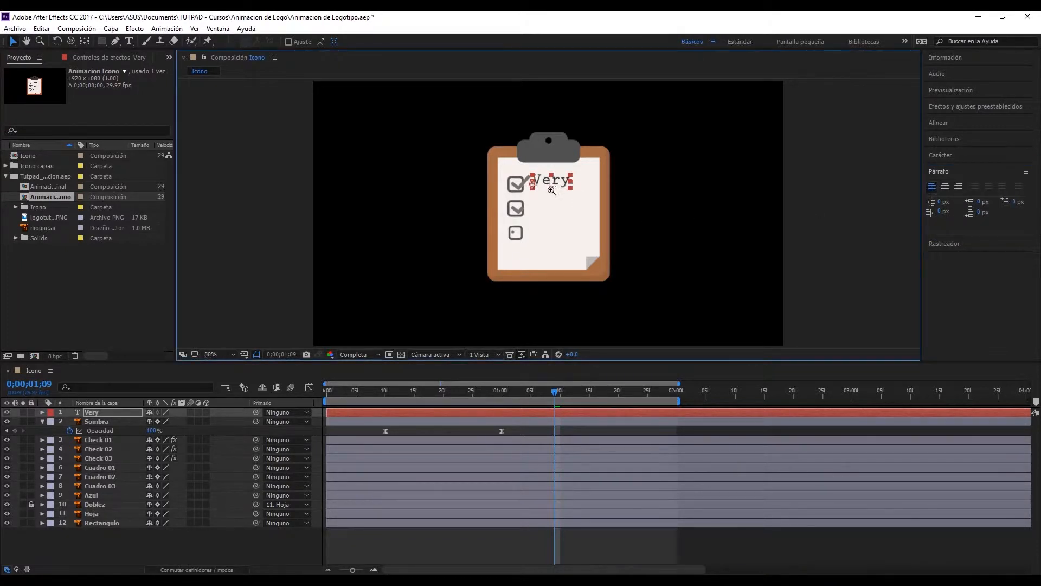
pyautogui.click(553, 187)
pyautogui.click(553, 156)
pyautogui.press('v')
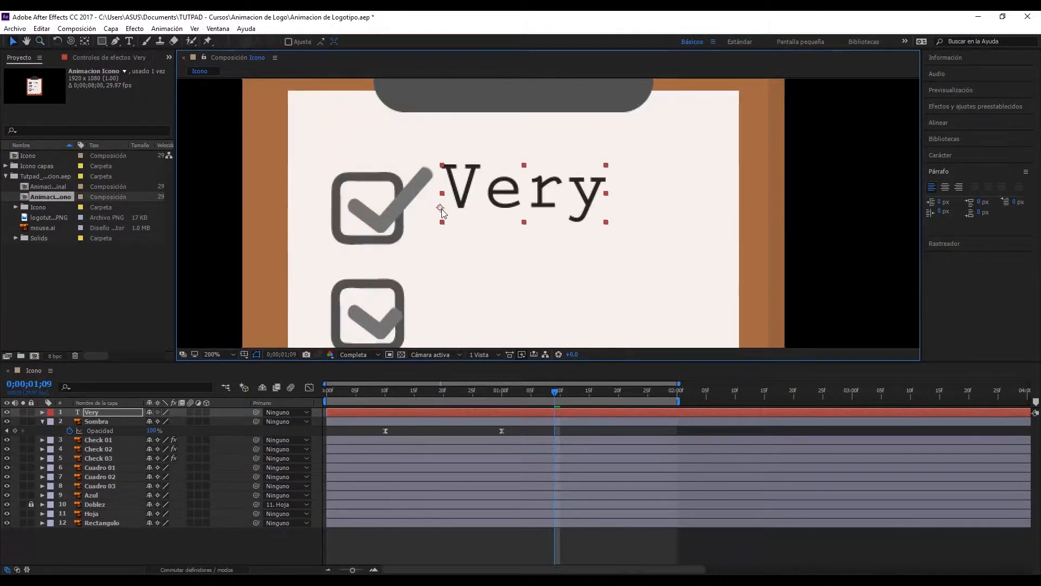
pyautogui.press('y')
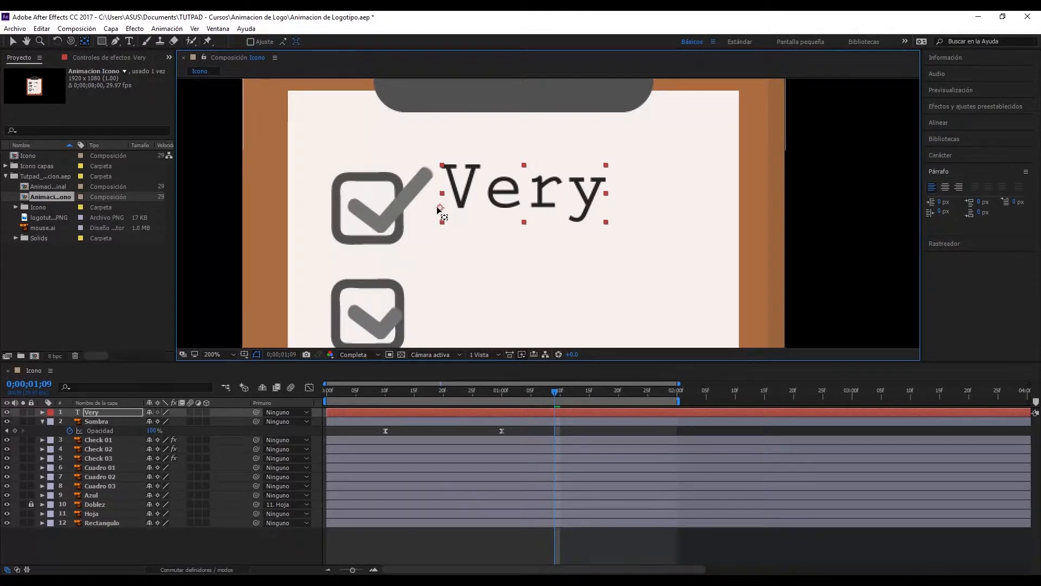
pyautogui.moveTo(441, 210); pyautogui.dragTo(443, 194)
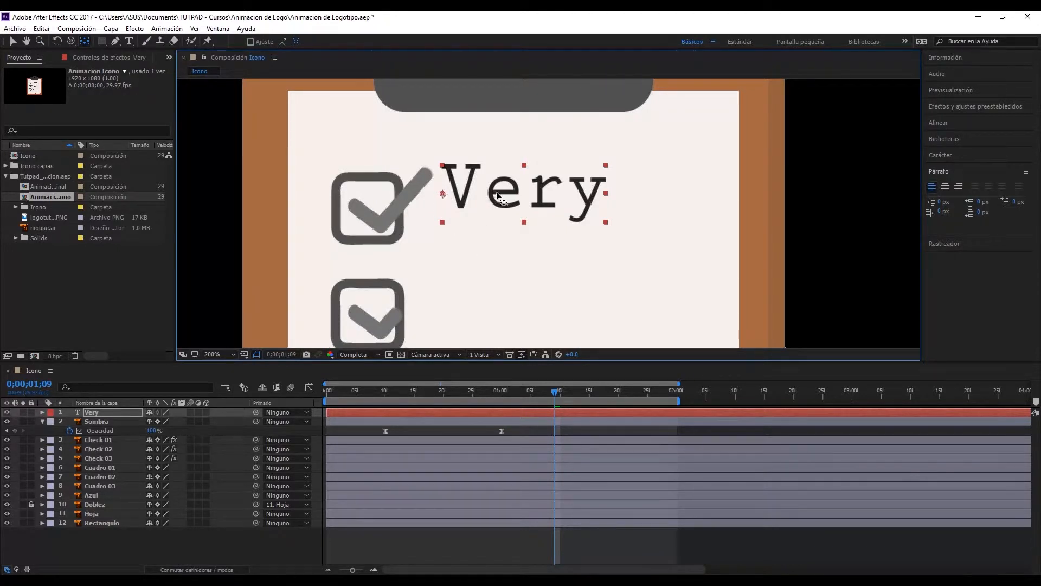
pyautogui.press('v')
pyautogui.moveTo(531, 198)
pyautogui.mouseDown()
pyautogui.moveTo(528, 217)
pyautogui.moveTo(535, 215)
pyautogui.mouseUp()
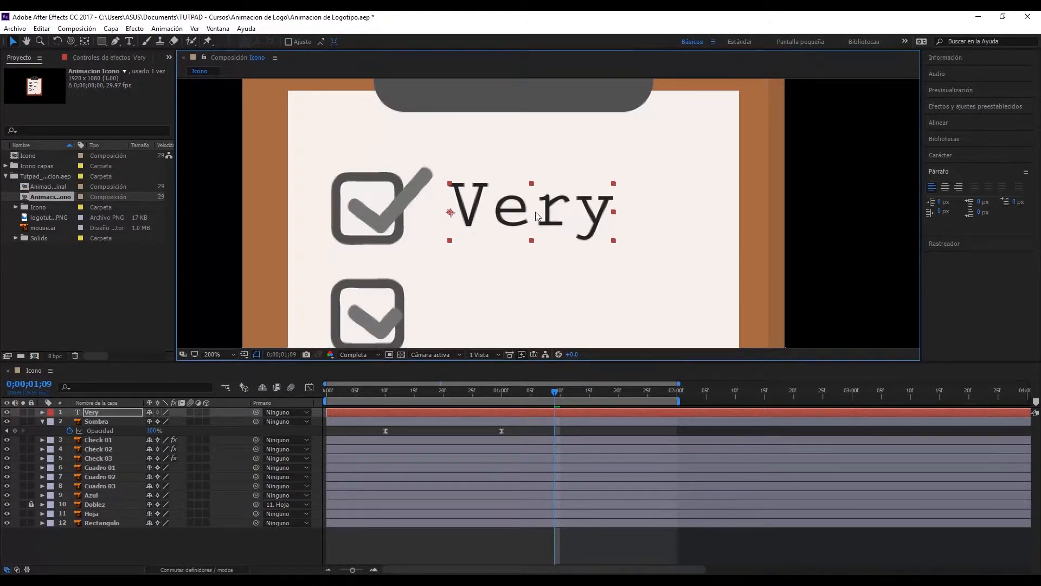
# Step: Match the fill colour of "Very" to the grey outline of the first checkbox by sampling it
pyautogui.click(969, 157)
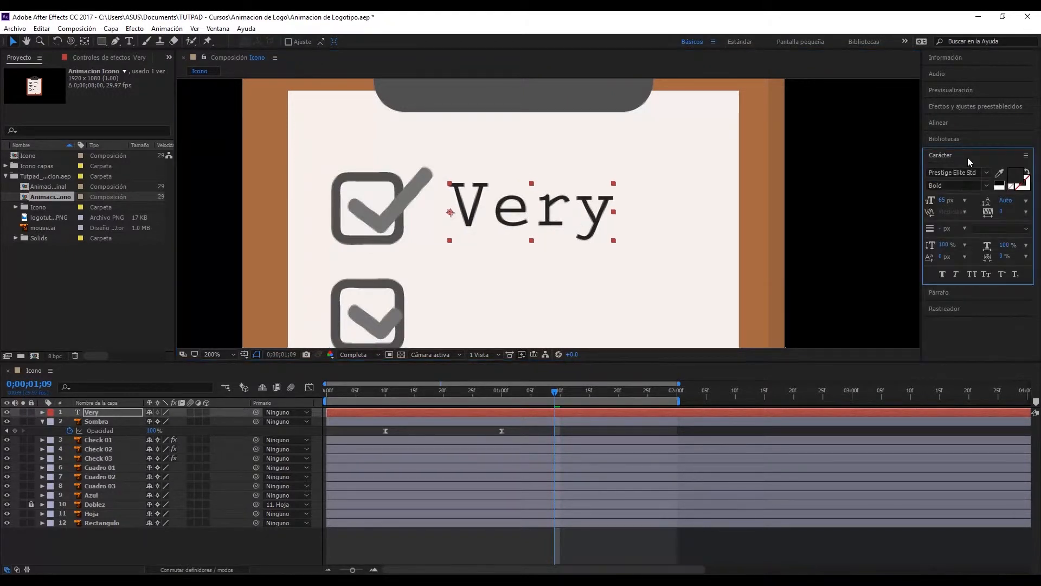
pyautogui.click(1000, 174)
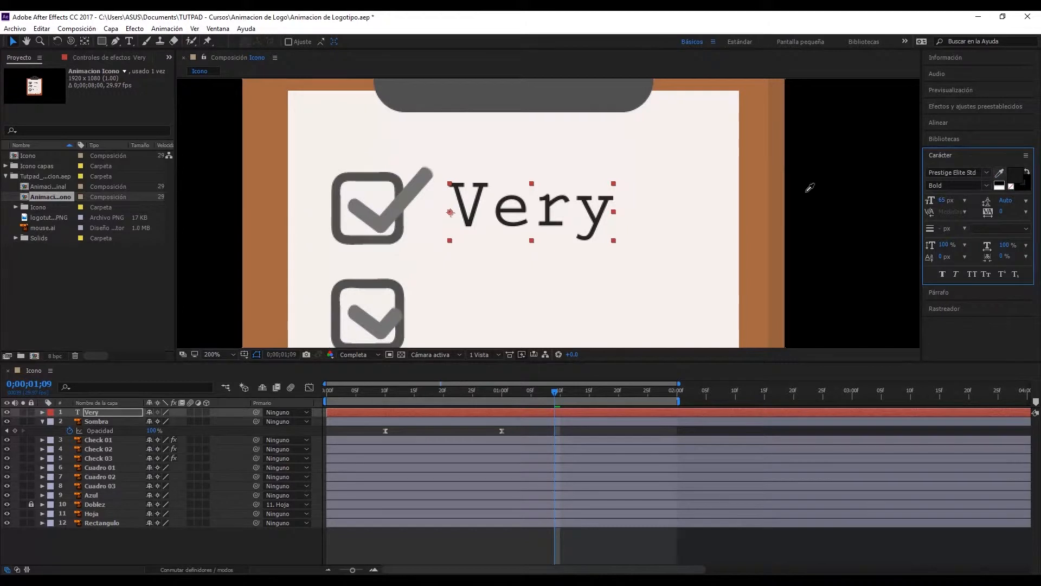
pyautogui.click(369, 176)
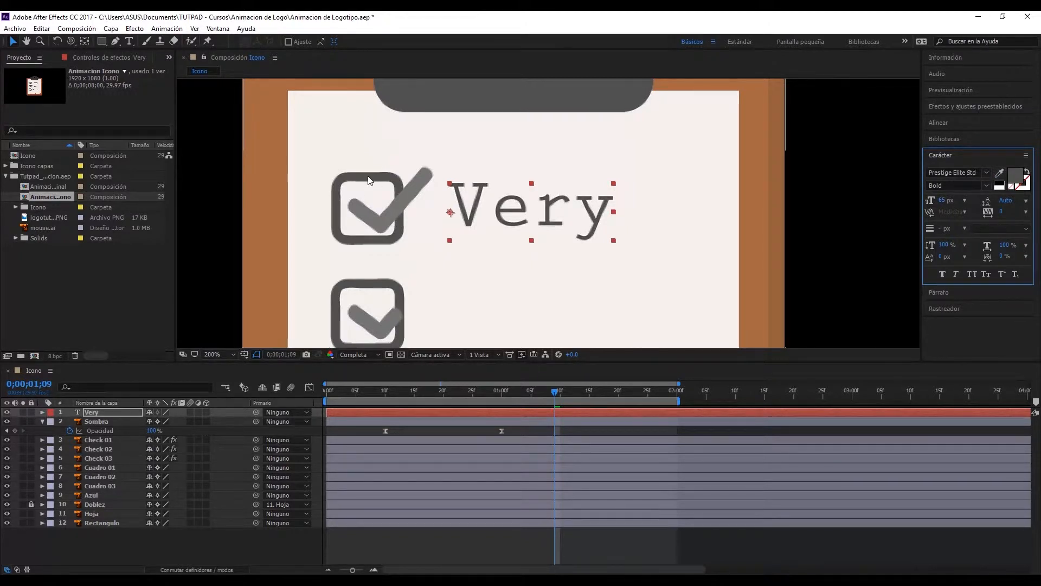
pyautogui.click(587, 217)
# Step: Duplicate the "Very" text, place the copy beside the second checkbox and change its wording to "Useful"
pyautogui.press('z')
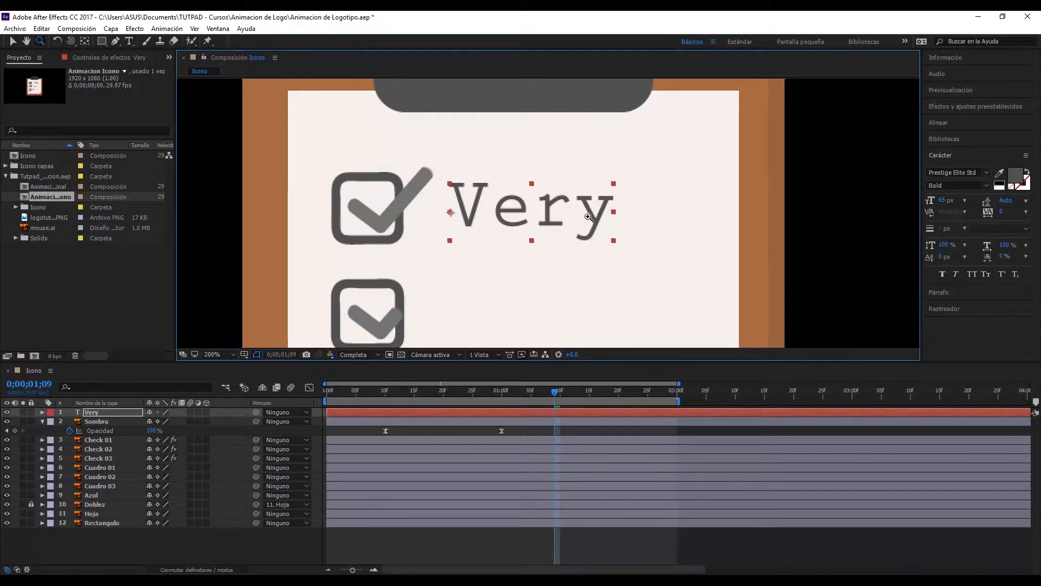
pyautogui.keyDown('alt'); pyautogui.click(564, 268); pyautogui.keyUp('alt')
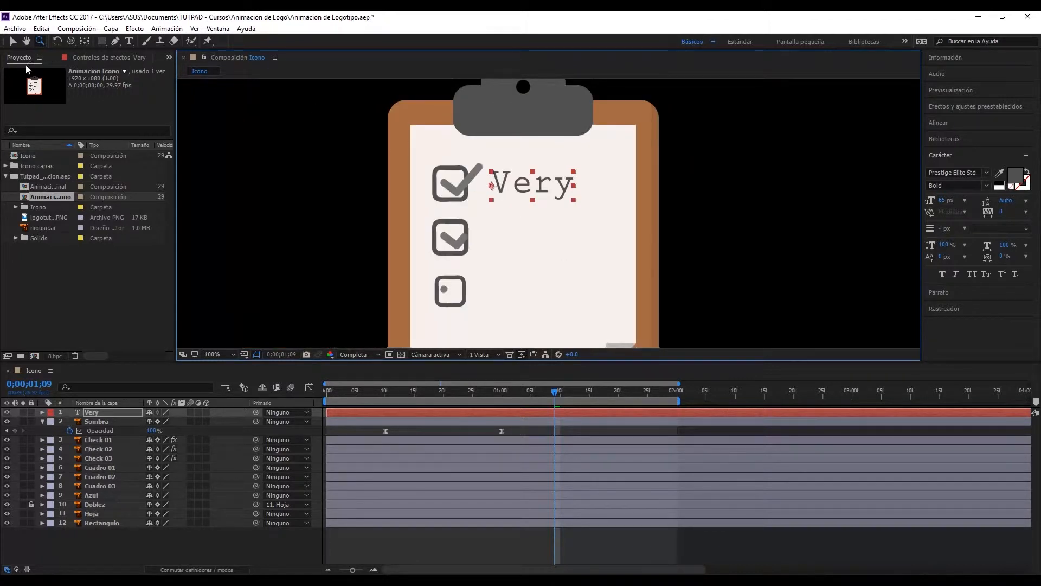
pyautogui.click(13, 41)
pyautogui.click(547, 186)
pyautogui.hotkey('ctrl', 'd')
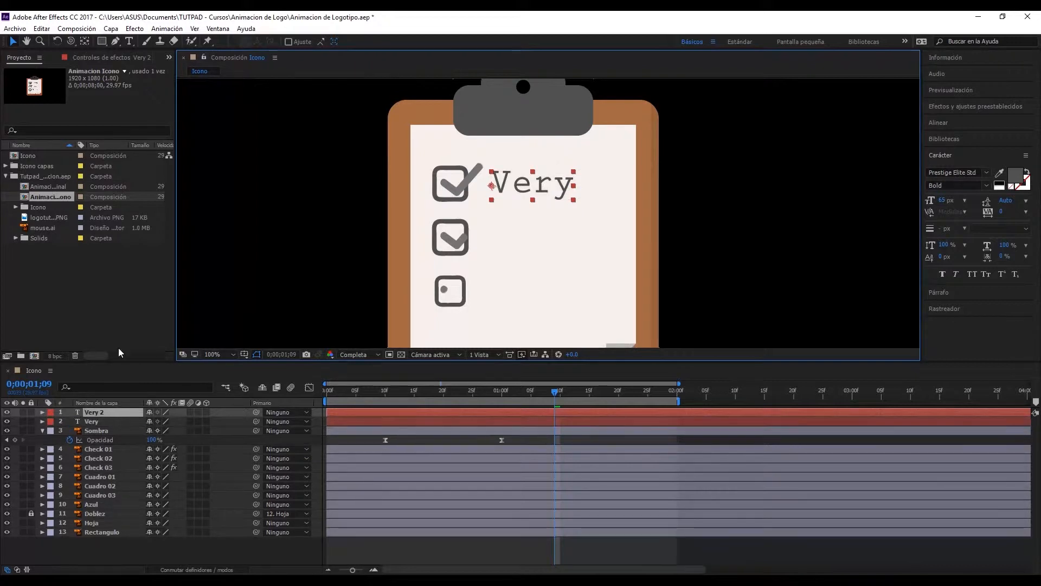
pyautogui.moveTo(549, 181); pyautogui.dragTo(547, 239)
pyautogui.doubleClick(547, 239)
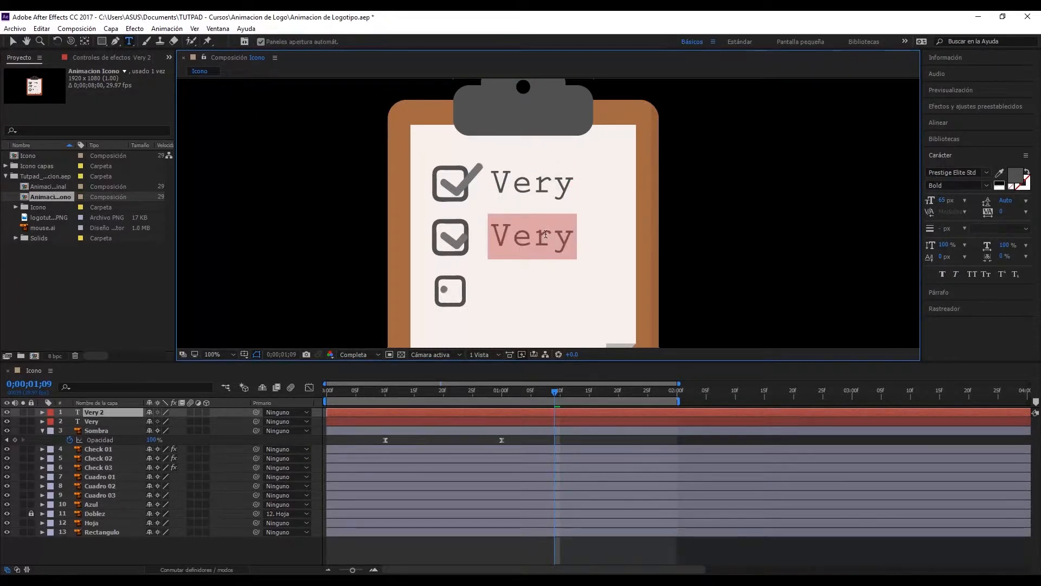
pyautogui.write('Useful')
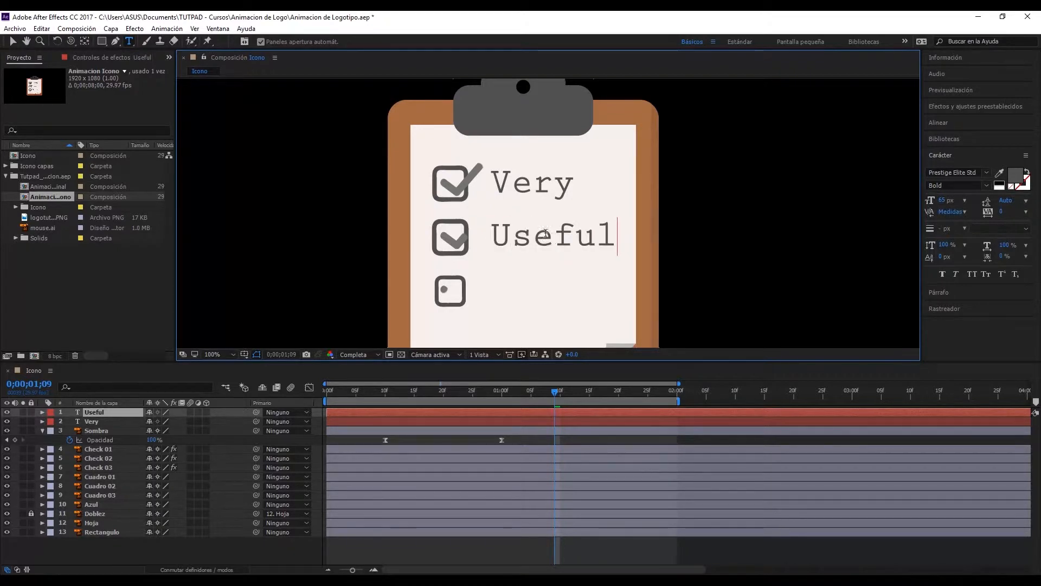
pyautogui.click(13, 41)
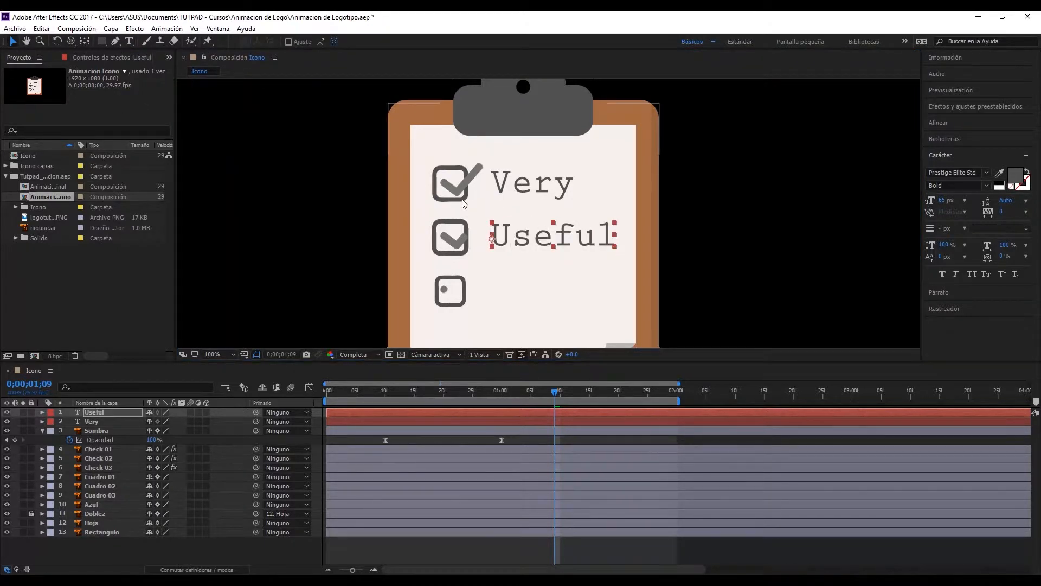
# Step: Move the anchor point of the "Useful" text to the middle of its left edge
pyautogui.press('z')
pyautogui.click(493, 242)
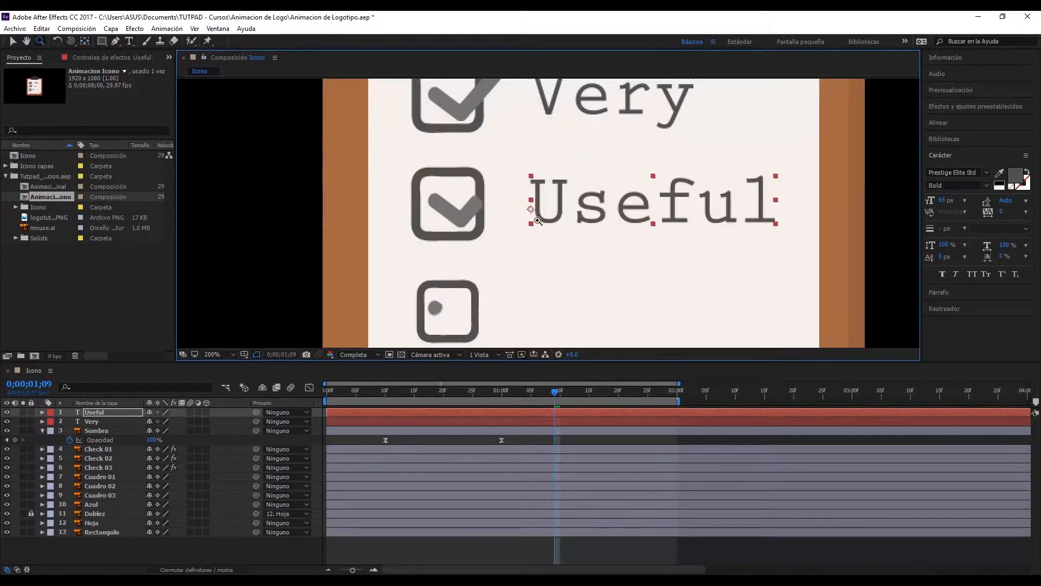
pyautogui.press('y')
pyautogui.moveTo(536, 212); pyautogui.dragTo(531, 201)
pyautogui.press('/')
# Step: Duplicate the "Useful" text and position the copy beside the third checkbox, in line with the words above
pyautogui.press('v')
pyautogui.hotkey('ctrl', 'd')
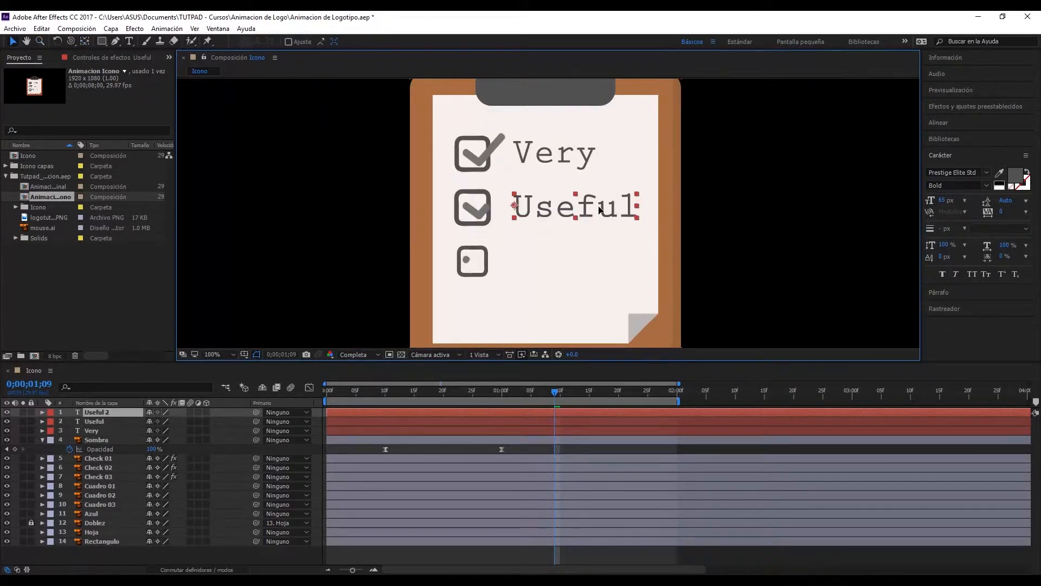
pyautogui.moveTo(599, 209); pyautogui.dragTo(600, 263)
pyautogui.press('Down')
pyautogui.press('Down')
pyautogui.press('Down')
pyautogui.press('Down')
pyautogui.press('Down')
pyautogui.press('Down')
pyautogui.press('Down')
pyautogui.press('Down')
pyautogui.press('Down')
pyautogui.press('Down')
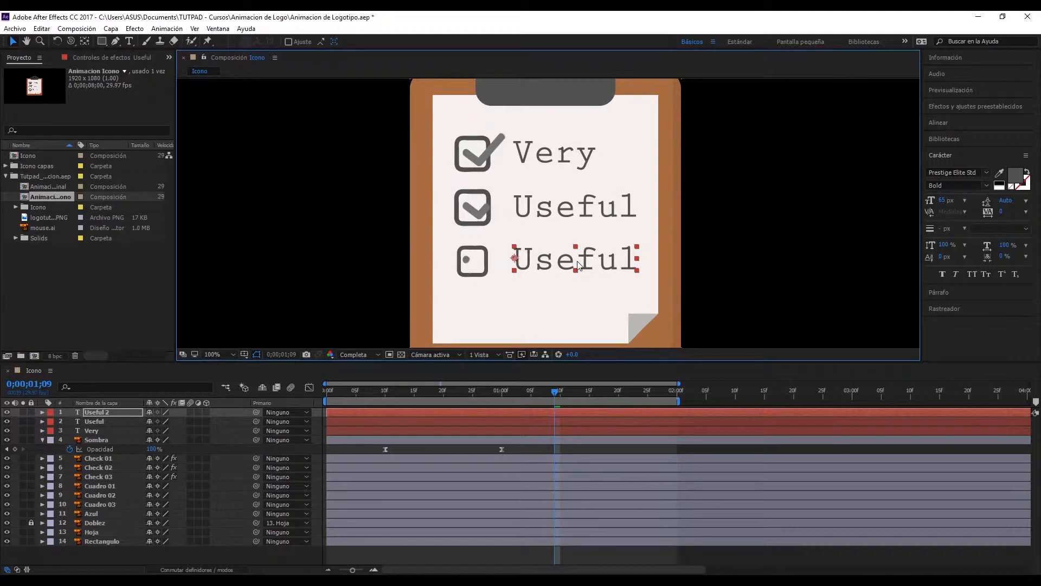
# Step: Change the wording of the text beside the third checkbox to "Tuts"
pyautogui.doubleClick(606, 265)
pyautogui.write('T')
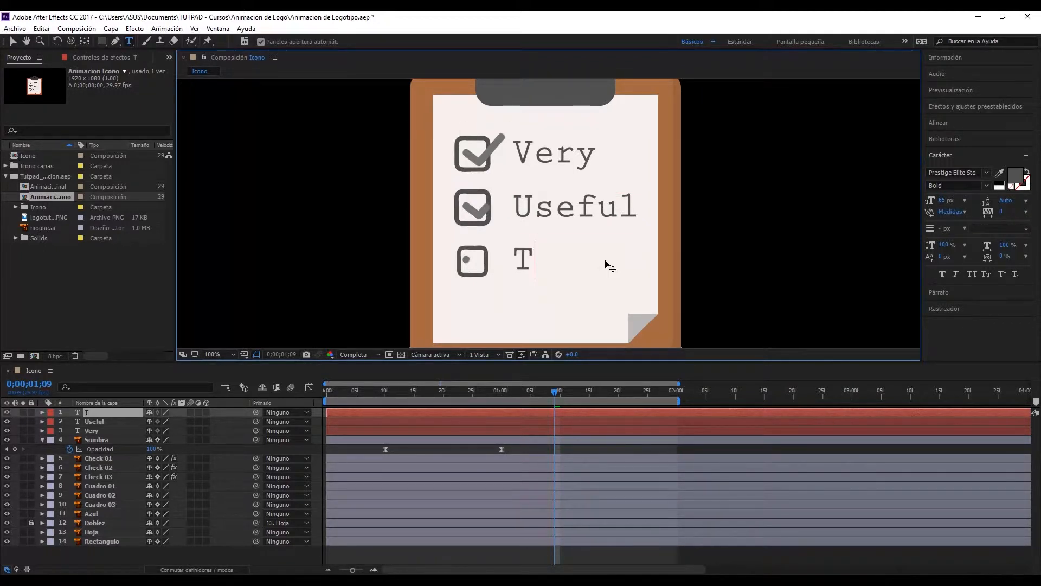
pyautogui.write('uts')
pyautogui.click(411, 416)
# Step: Try duplicating the "Tuts" text layer and undo the duplication
pyautogui.click(43, 28)
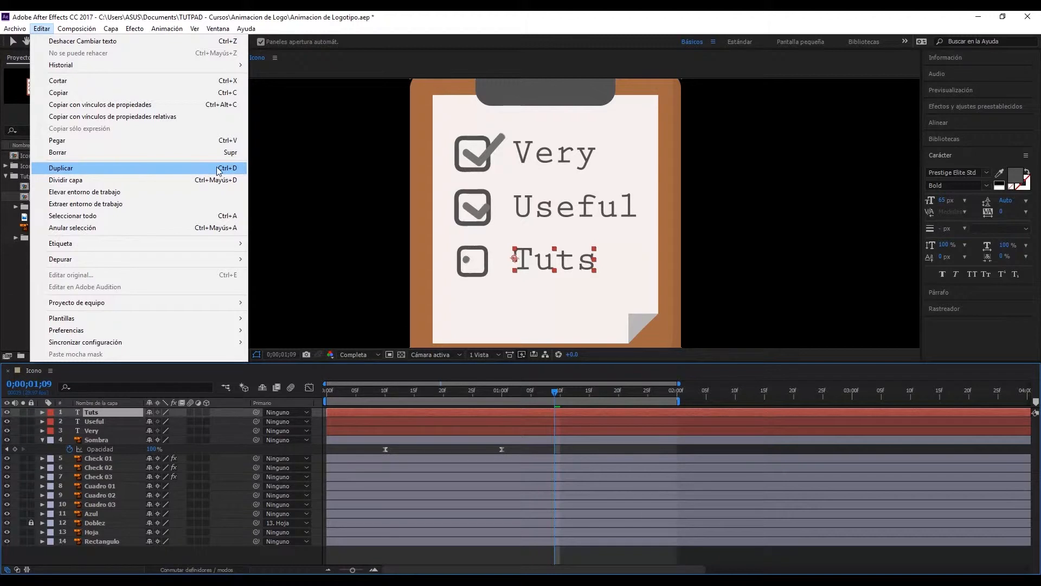
pyautogui.click(109, 414)
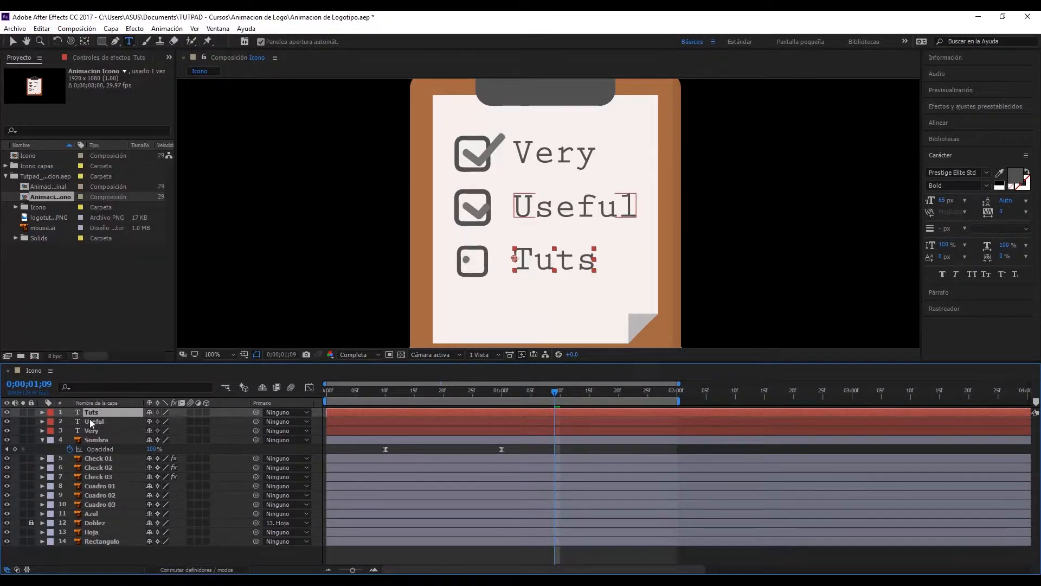
pyautogui.hotkey('ctrl', 'd')
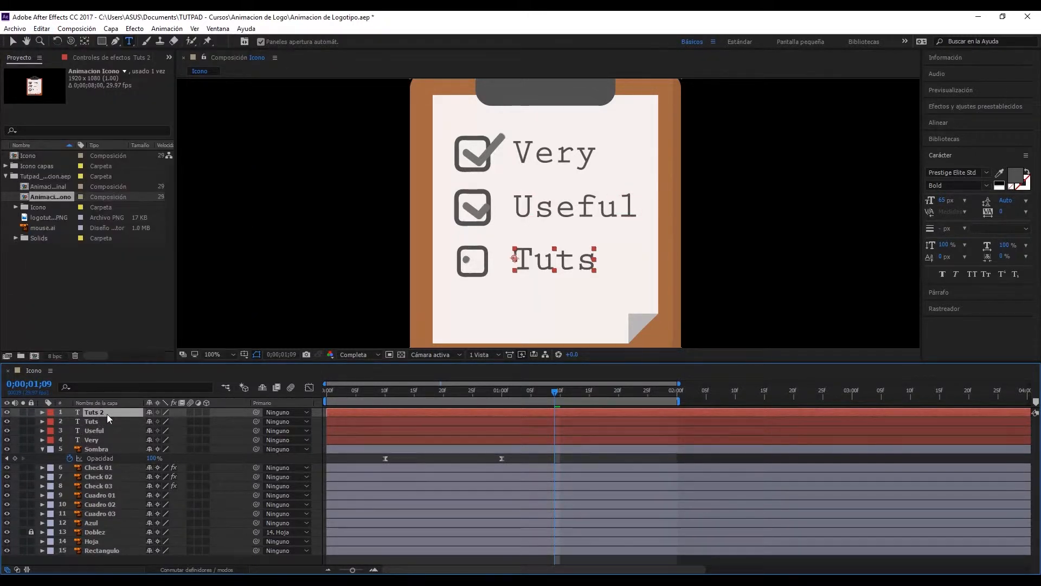
pyautogui.hotkey('ctrl', 'z')
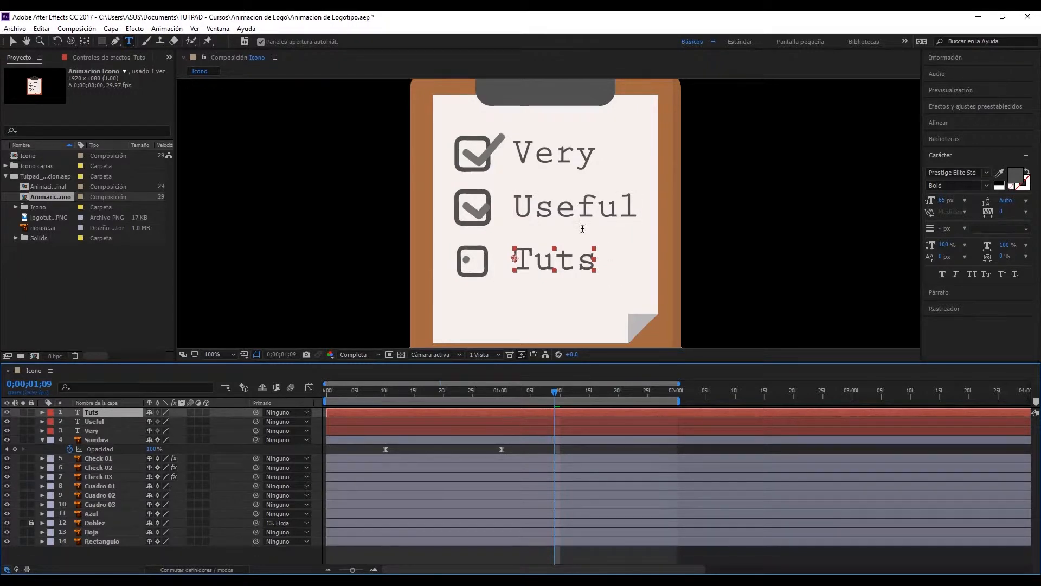
# Step: Set the current time to 0;00;01;11, collapse the Sombra layer's properties and leave all layers deselected
pyautogui.moveTo(485, 389); pyautogui.dragTo(566, 397)
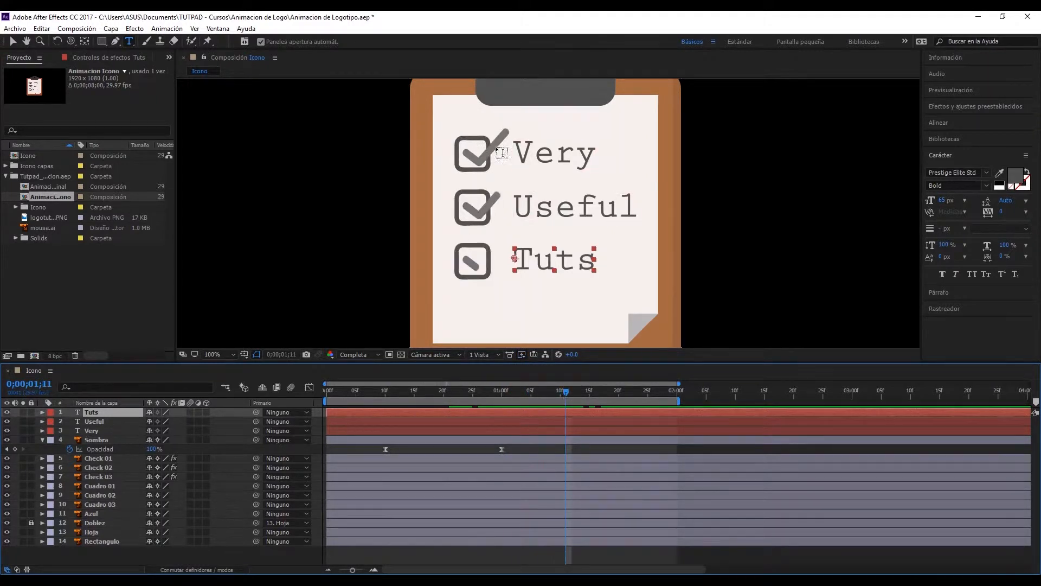
pyautogui.click(13, 41)
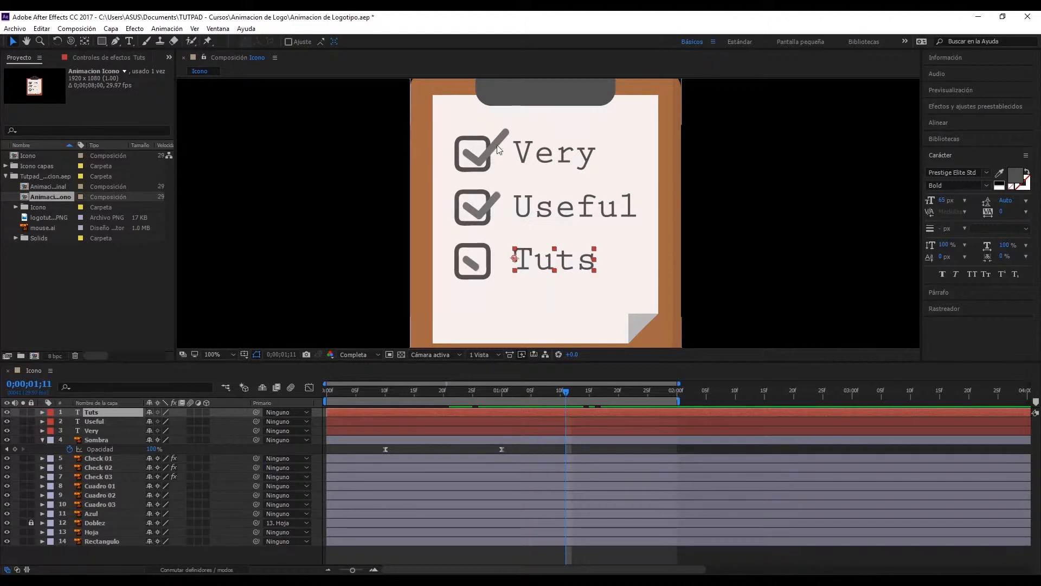
pyautogui.click(42, 440)
pyautogui.click(586, 156)
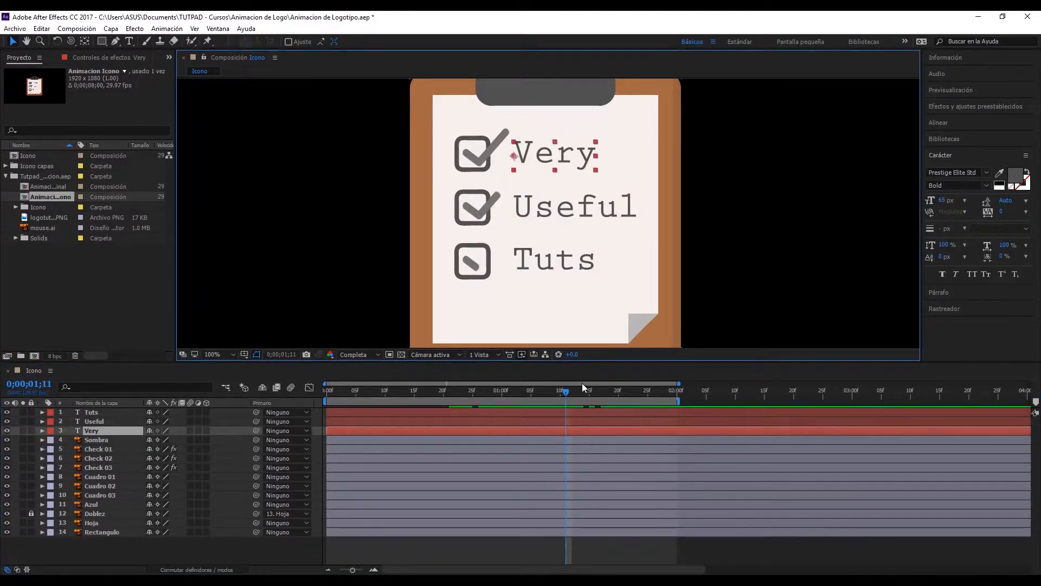
pyautogui.click(274, 547)
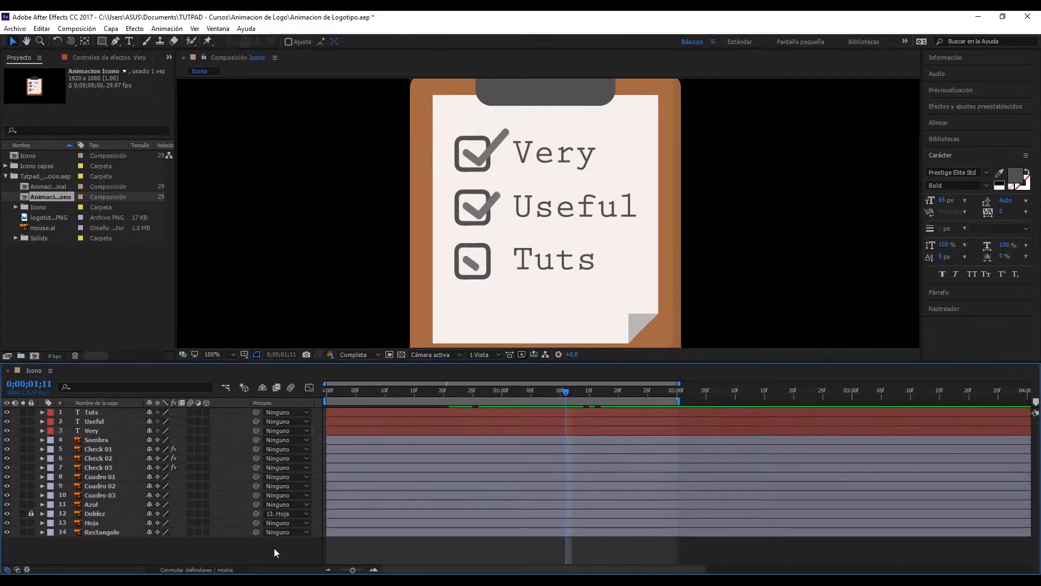
# Step: Choose the Rectangle tool and set the shape fill to yellow-orange F1BD32
pyautogui.moveTo(105, 44); pyautogui.dragTo(157, 40)
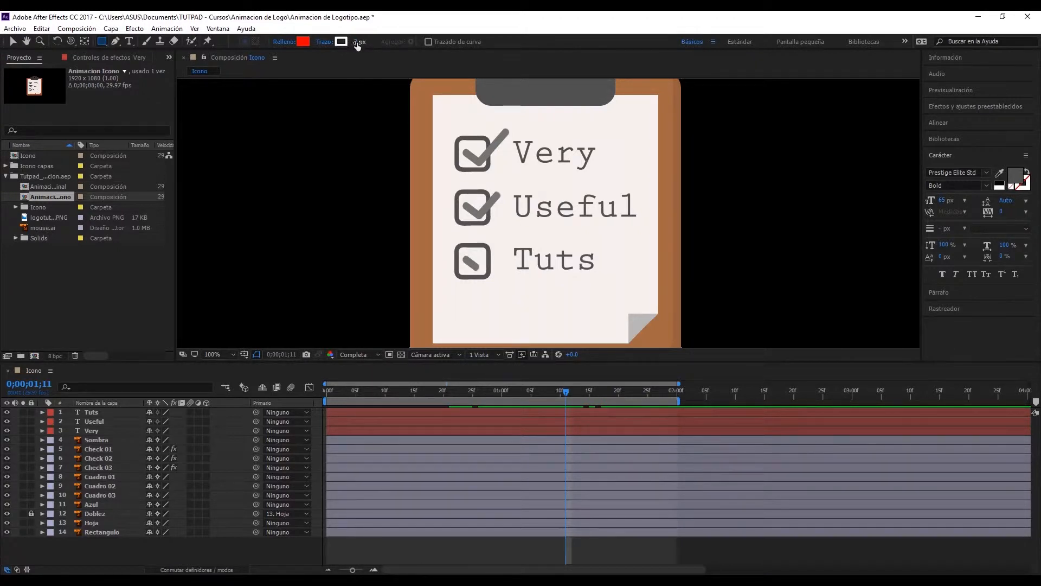
pyautogui.click(304, 41)
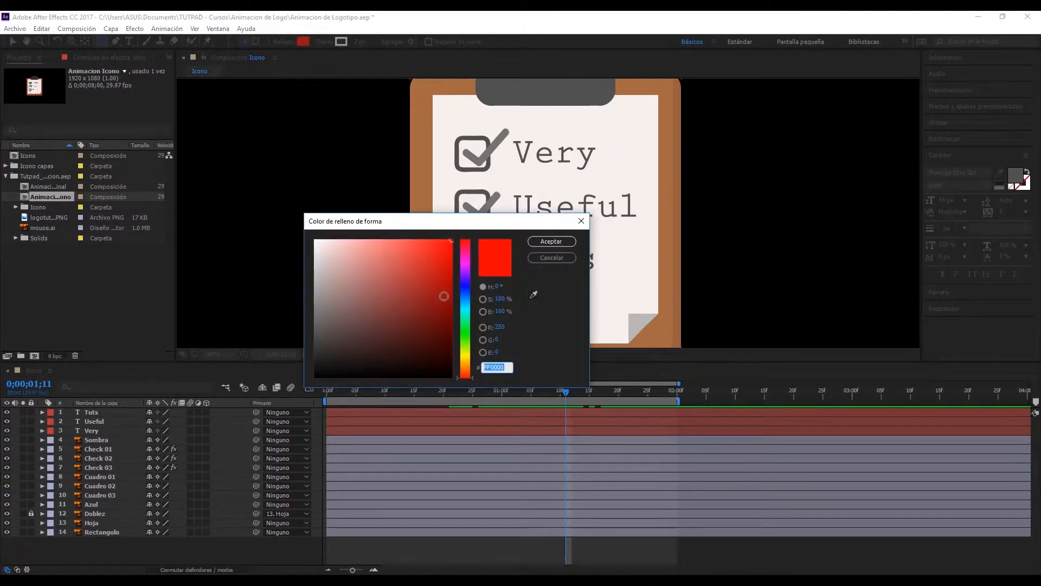
pyautogui.click(401, 310)
pyautogui.moveTo(400, 310); pyautogui.dragTo(384, 299)
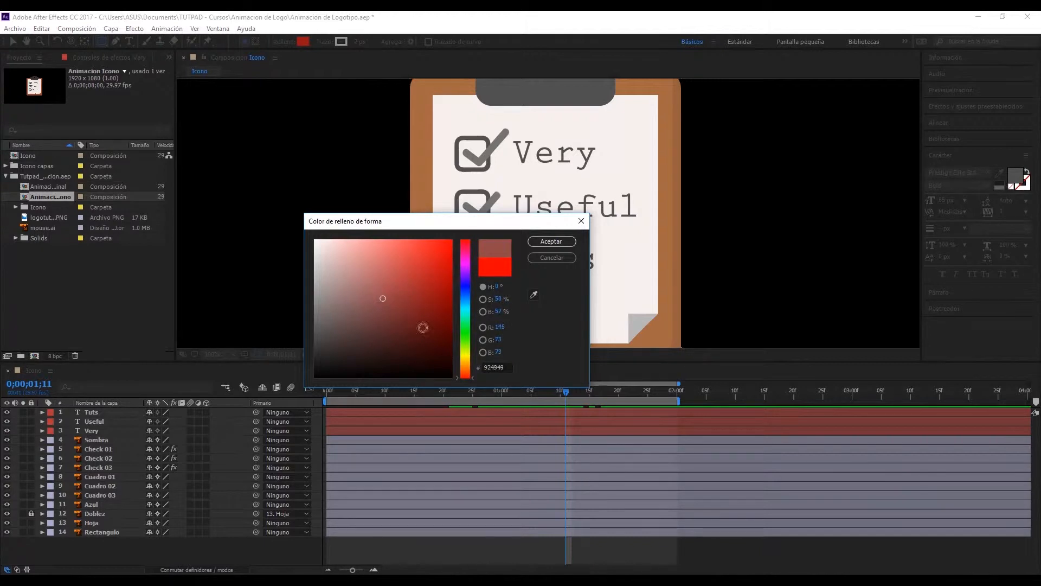
pyautogui.click(465, 360)
pyautogui.click(425, 275)
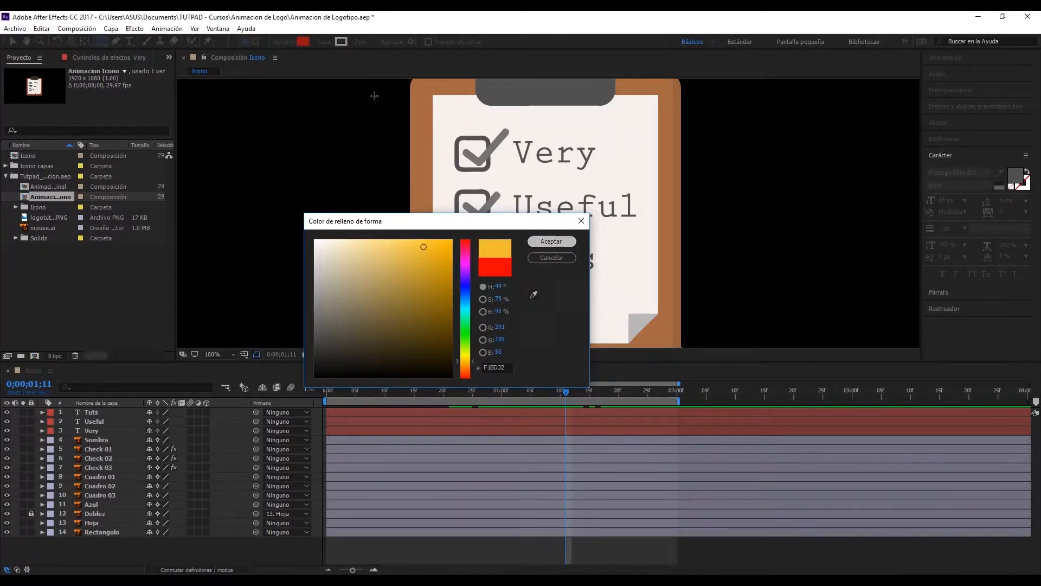
pyautogui.press('Return')
# Step: Set the stroke width to 0 px and draw a rectangle that covers the word "Very" up to the sheet's right edge
pyautogui.click(360, 41)
pyautogui.write('0')
pyautogui.press('Return')
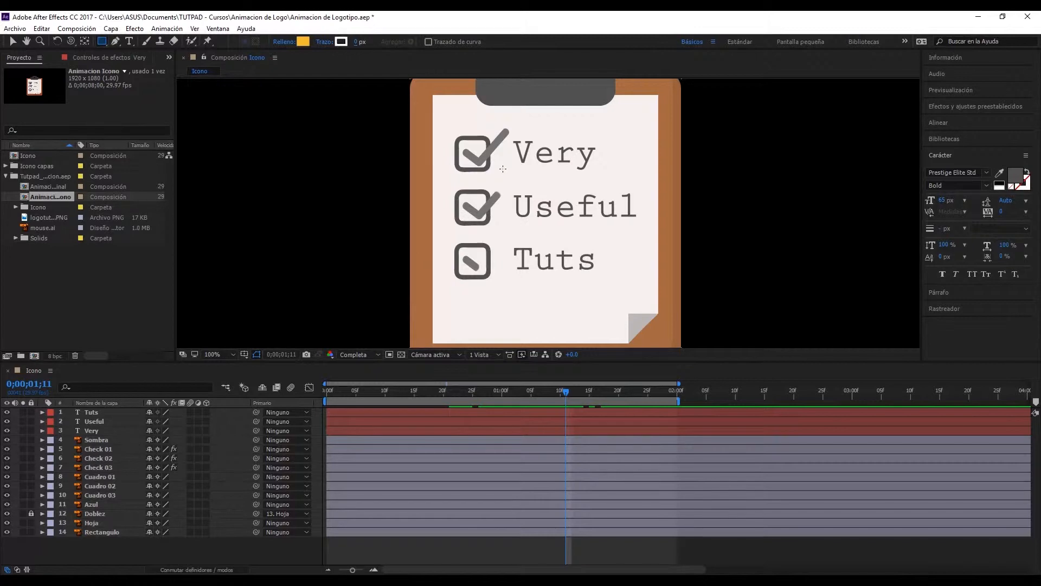
pyautogui.moveTo(502, 171)
pyautogui.mouseDown()
pyautogui.moveTo(539, 136)
pyautogui.moveTo(657, 132)
pyautogui.mouseUp()
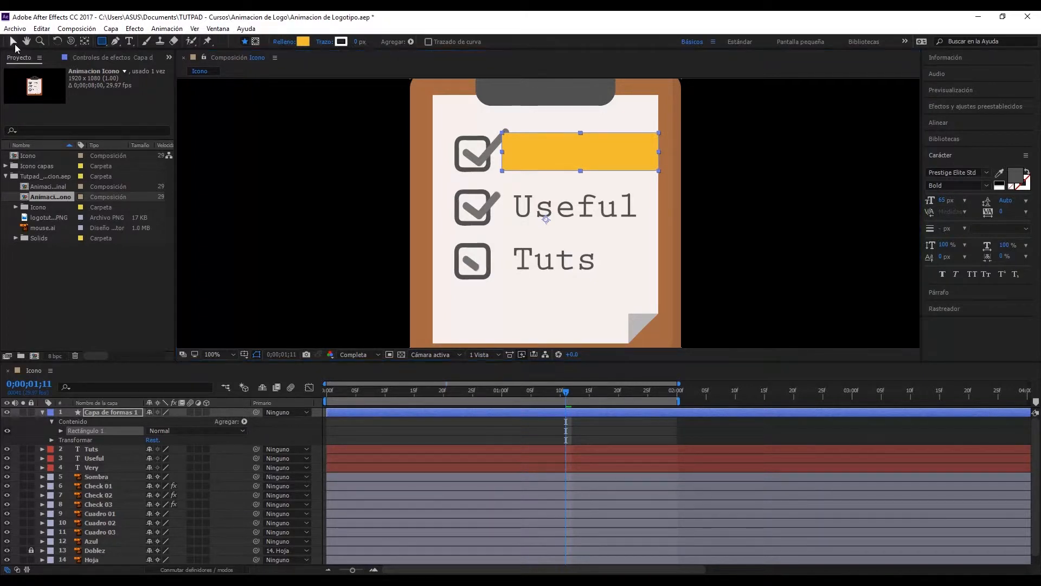
pyautogui.click(13, 41)
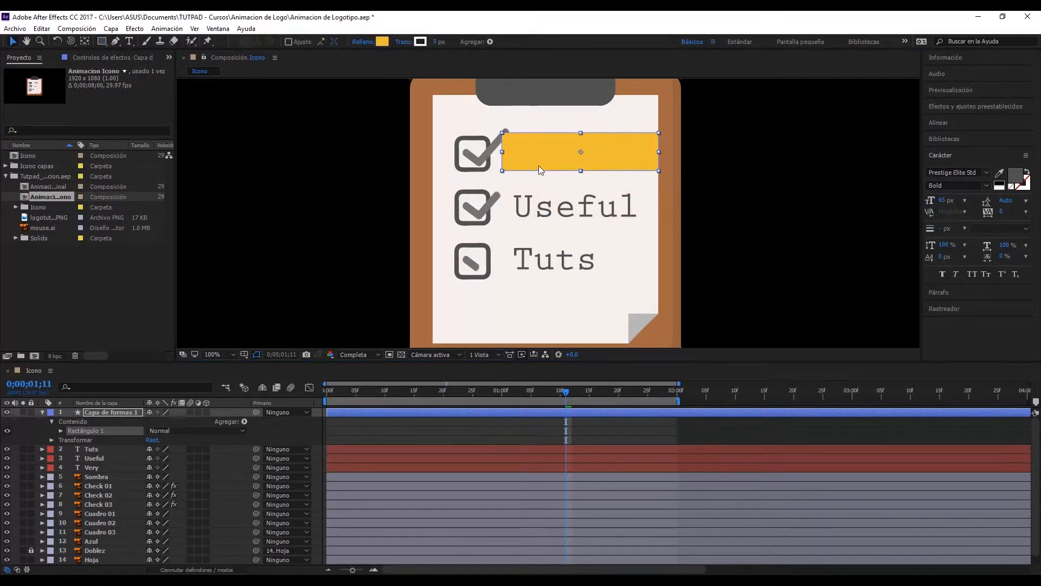
# Step: Rename the rectangle's shape layer to Mate_Very and place it directly above the Very text layer
pyautogui.click(109, 414)
pyautogui.press('Return')
pyautogui.write('Mate_VEry')
pyautogui.press('Return')
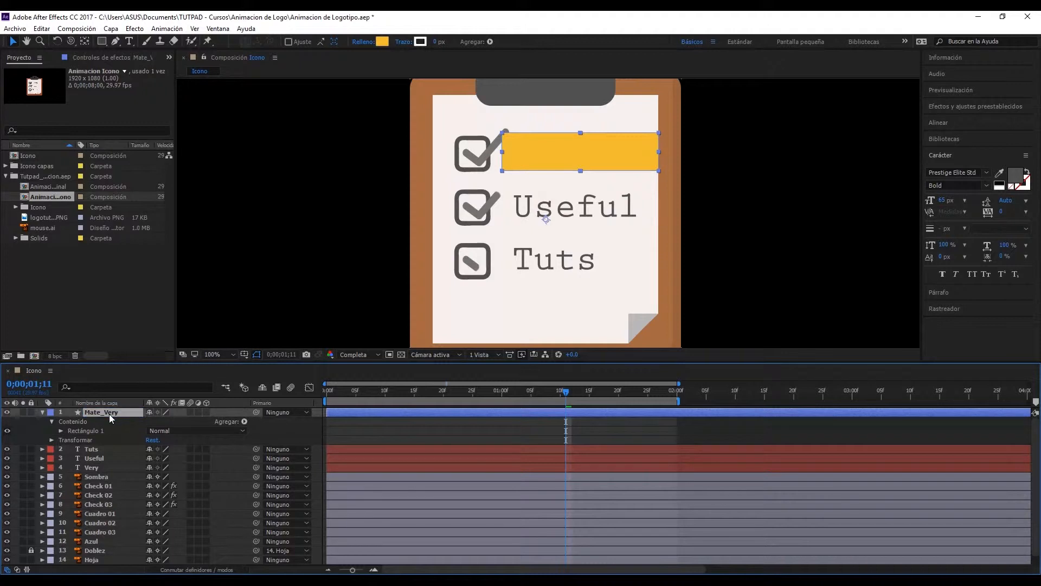
pyautogui.moveTo(109, 414); pyautogui.dragTo(115, 460)
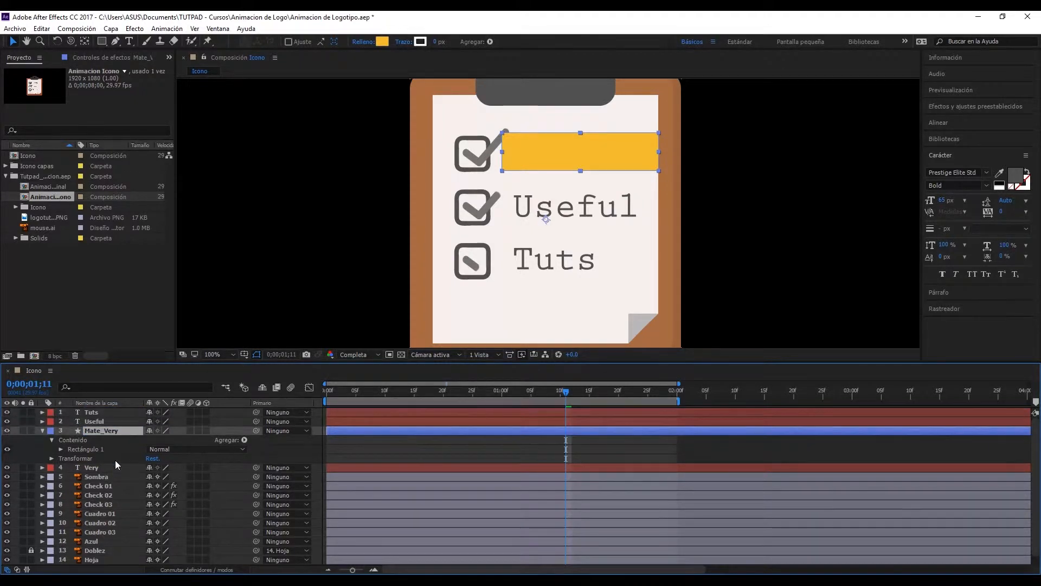
pyautogui.click(43, 430)
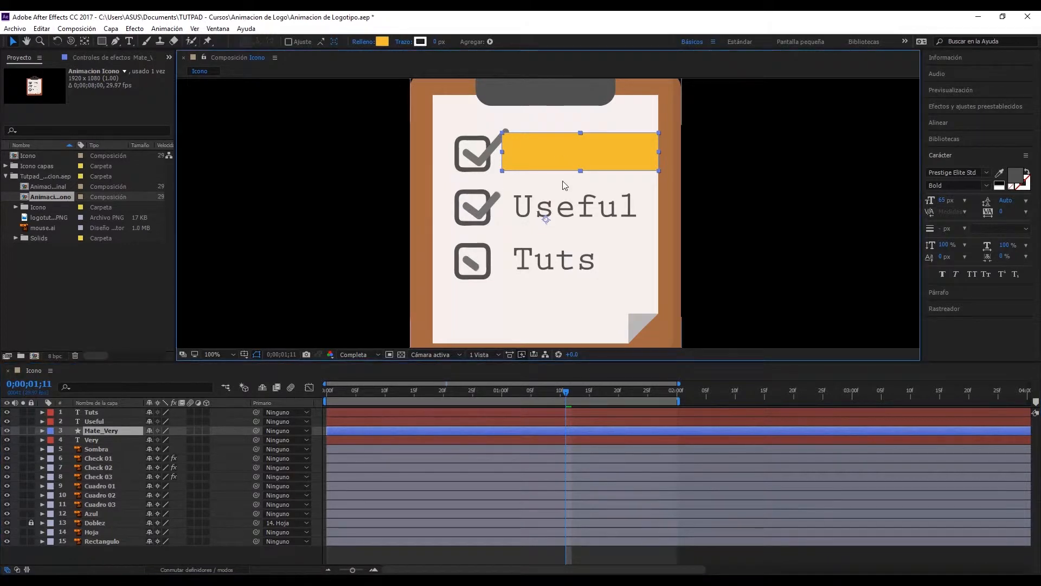
# Step: Duplicate the Mate_Very rectangle and move the copy straight down over the word "Useful"
pyautogui.hotkey('ctrl', 'd')
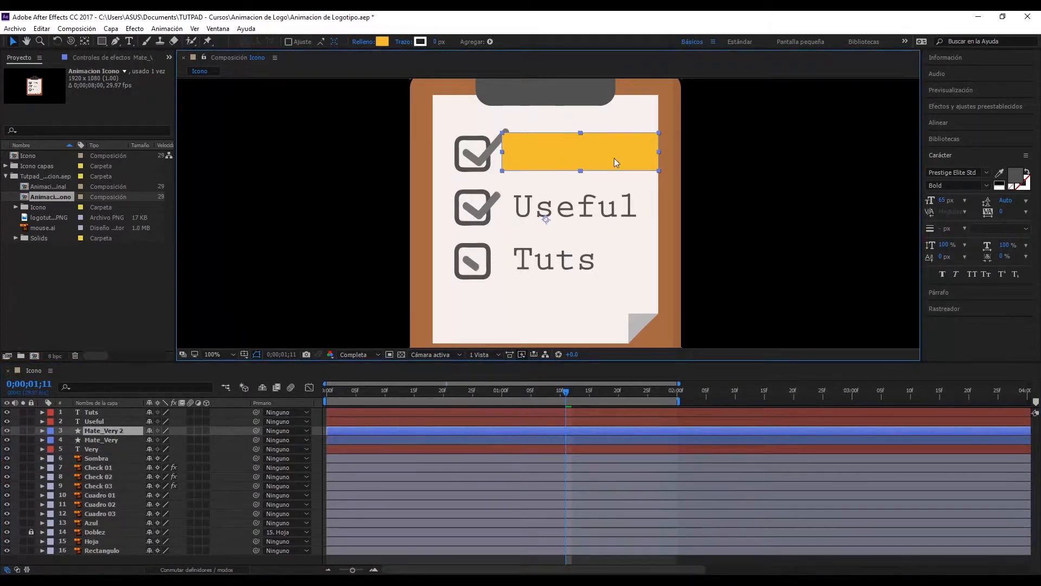
pyautogui.moveTo(616, 158); pyautogui.dragTo(615, 211)
pyautogui.press('Return')
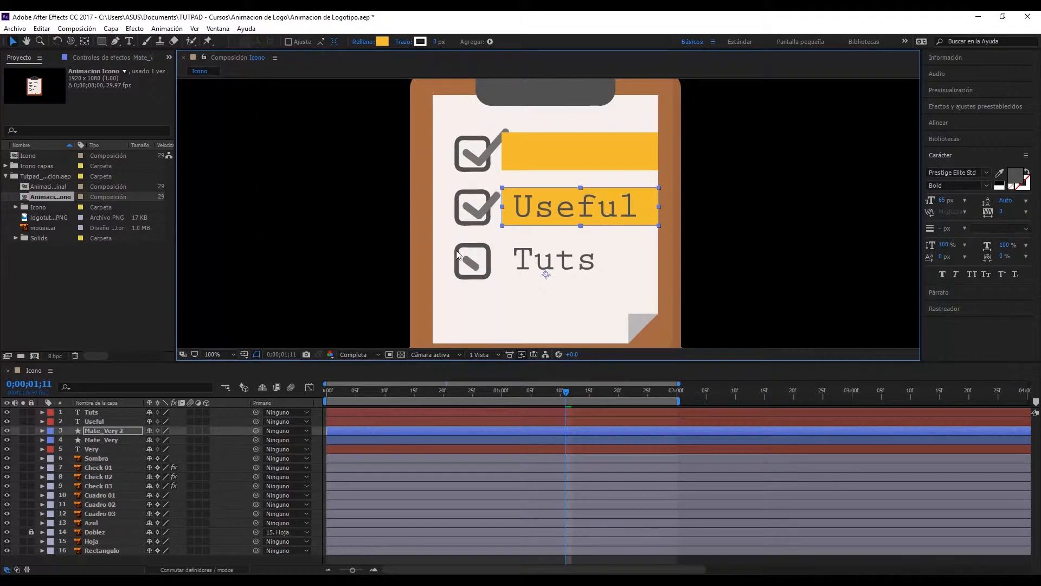
# Step: Rename the duplicated rectangle layer to Mate_Useful and place it directly above the Useful text layer
pyautogui.click(120, 427)
pyautogui.press('Return')
pyautogui.write('M')
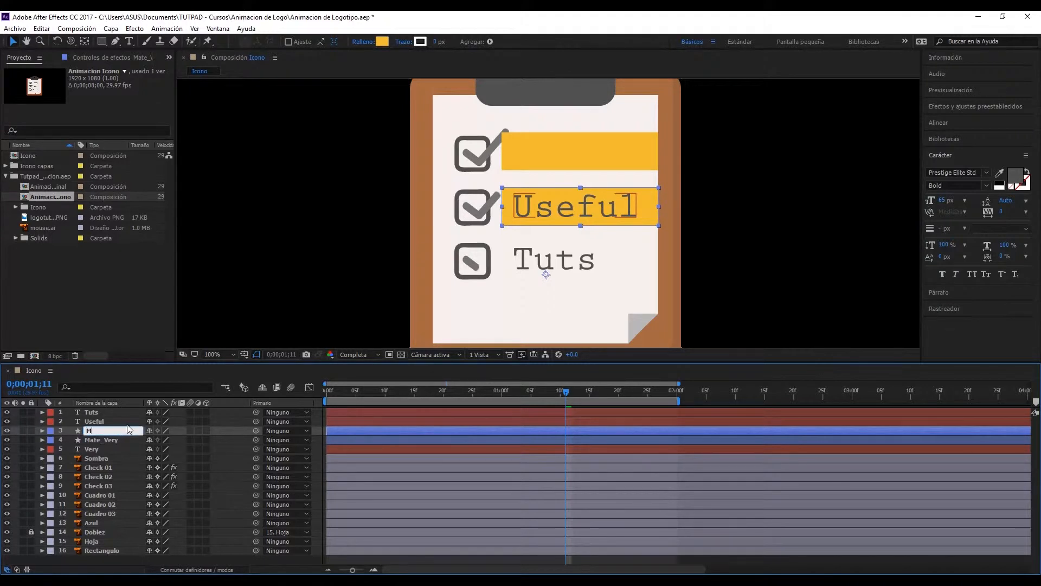
pyautogui.write('ate_Useful')
pyautogui.press('Return')
pyautogui.moveTo(119, 431); pyautogui.dragTo(124, 420)
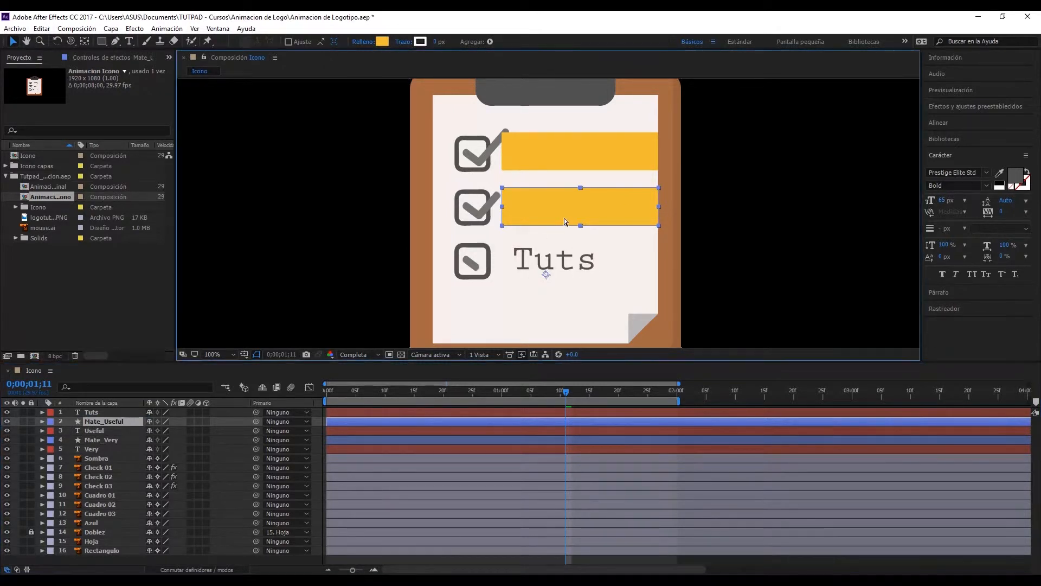
# Step: Duplicate the Mate_Useful rectangle and move the copy straight down over the word "Tuts"
pyautogui.hotkey('ctrl', 'd')
pyautogui.moveTo(607, 204); pyautogui.dragTo(608, 260)
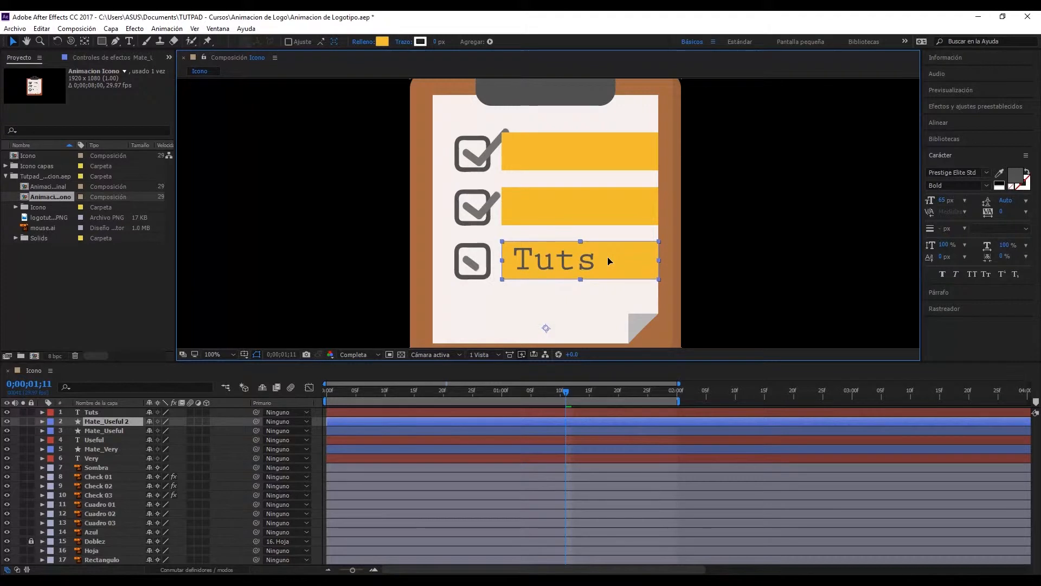
# Step: Rename the newest rectangle layer to Mate_Tuts and place it directly above the Tuts text layer
pyautogui.click(103, 422)
pyautogui.press('Return')
pyautogui.write('Mate')
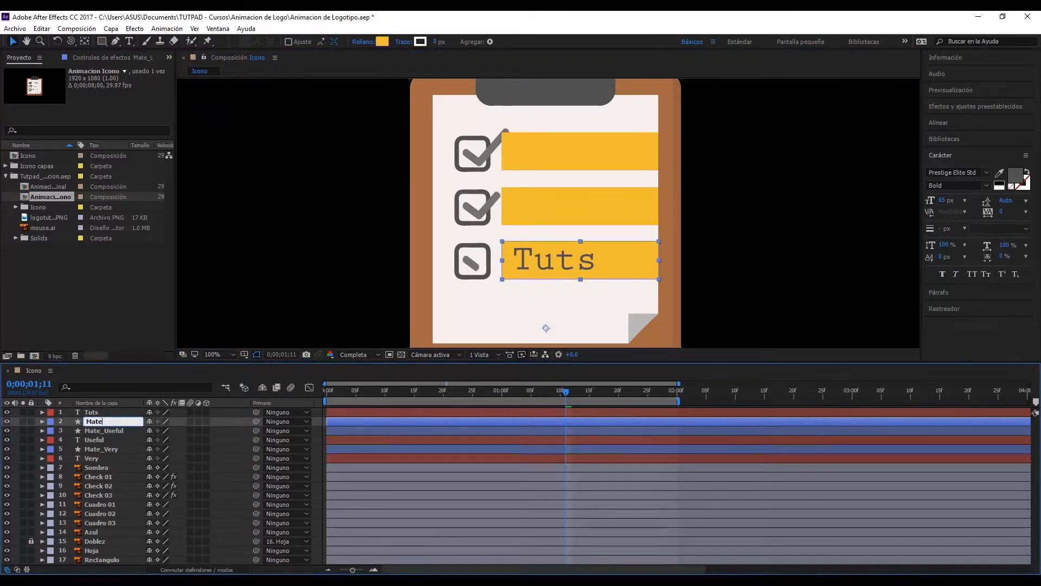
pyautogui.write('_Tuts')
pyautogui.press('Return')
pyautogui.moveTo(105, 420); pyautogui.dragTo(115, 411)
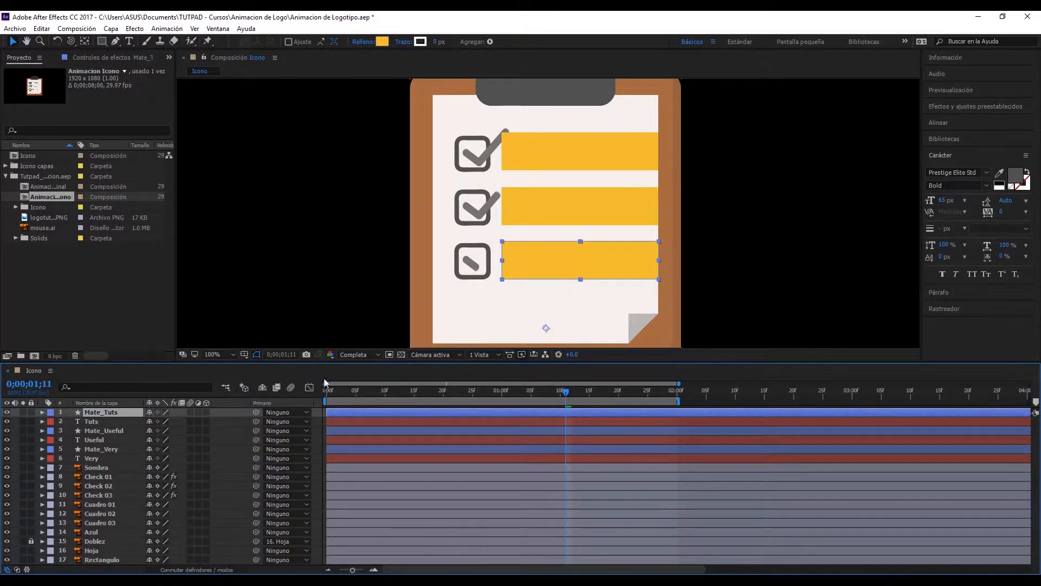
# Step: Hide the layers Check 01, Check 02 and Check 03, and give the Very text layer the alpha track matte "Mate_Very"
pyautogui.moveTo(7, 476); pyautogui.dragTo(10, 499)
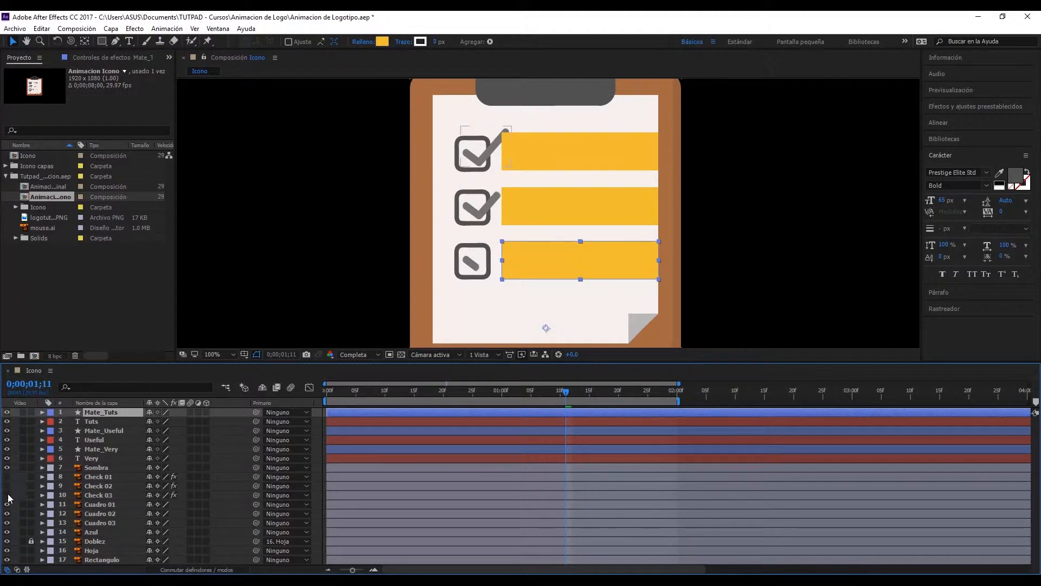
pyautogui.click(118, 455)
pyautogui.click(218, 570)
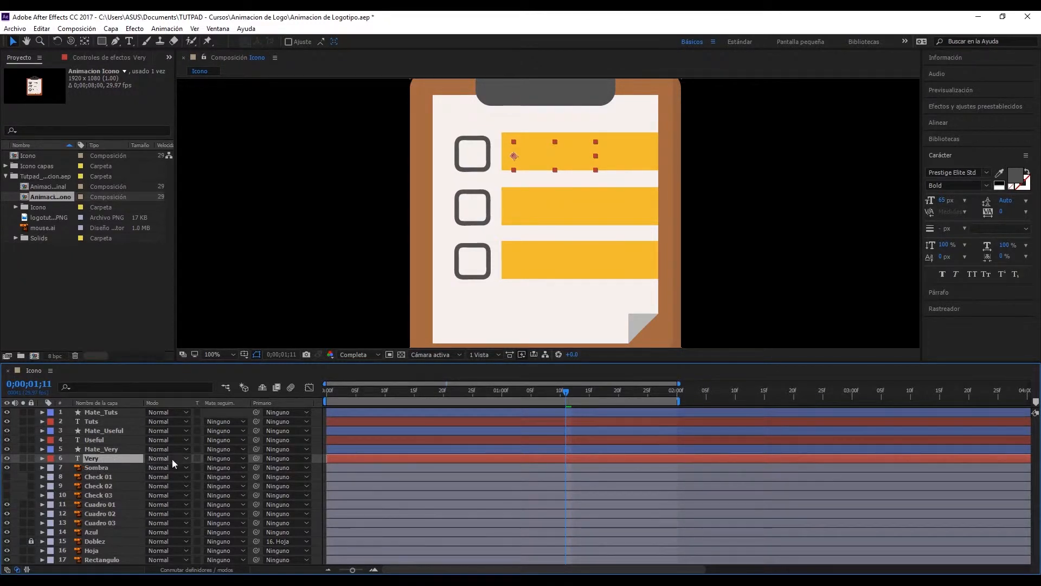
pyautogui.click(213, 459)
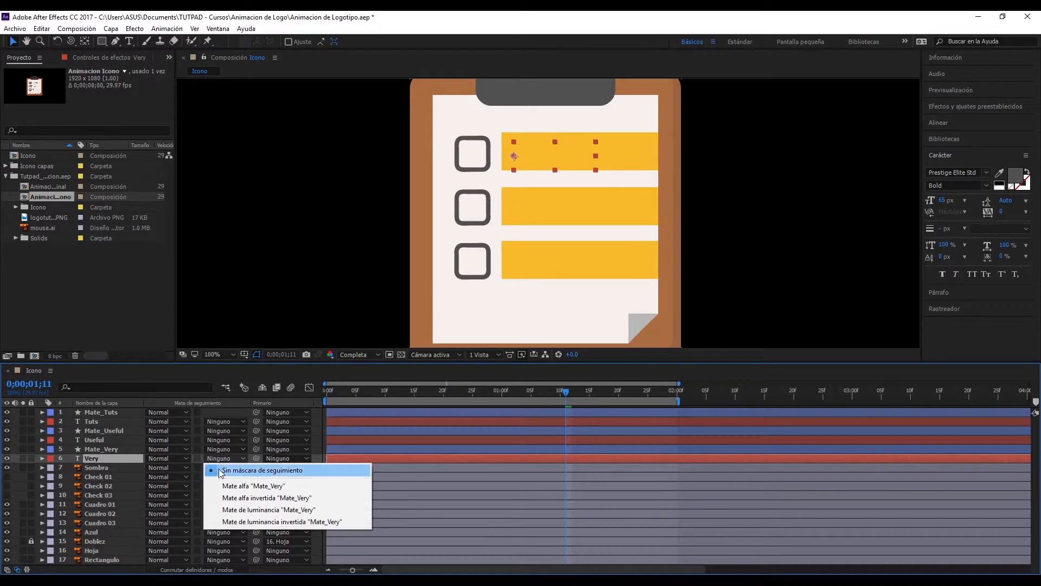
pyautogui.click(265, 486)
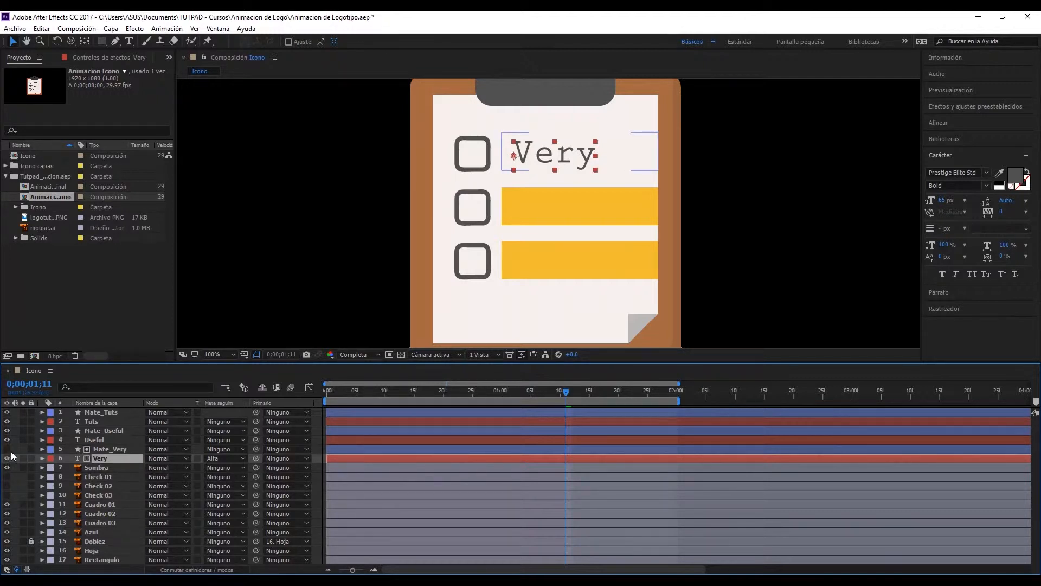
pyautogui.click(108, 449)
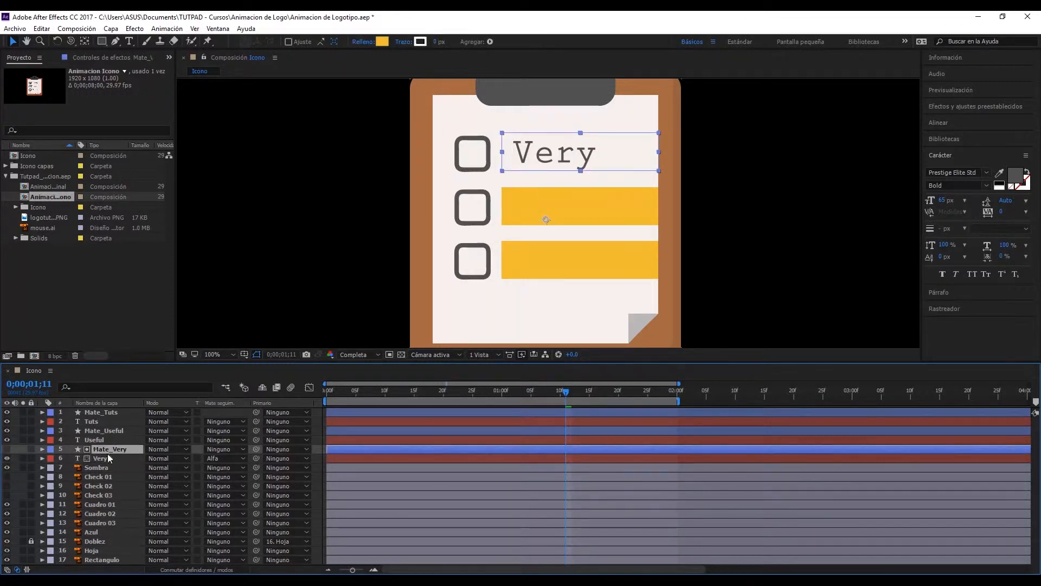
pyautogui.click(118, 458)
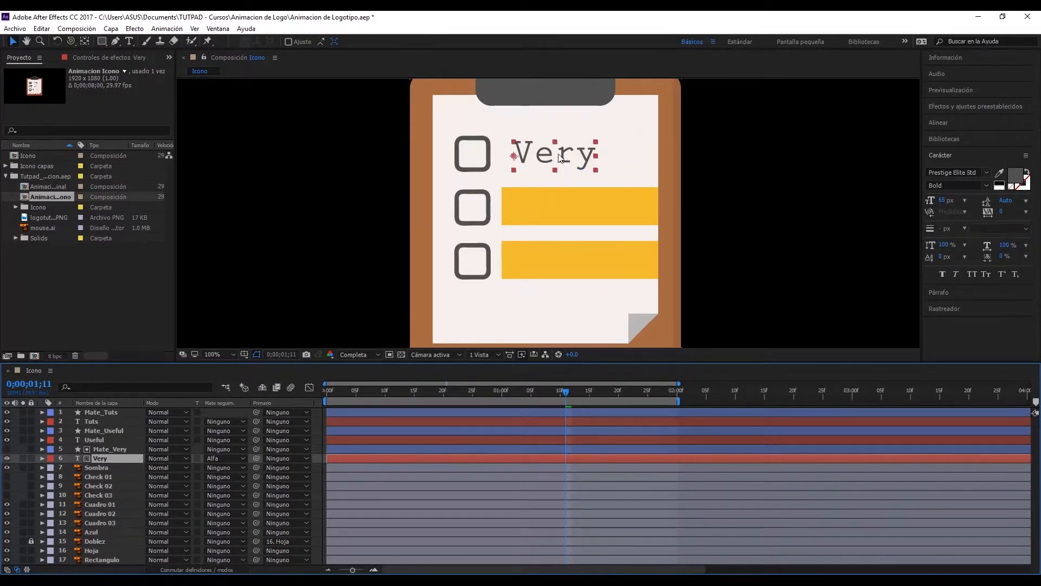
pyautogui.moveTo(561, 160)
pyautogui.mouseDown()
pyautogui.moveTo(494, 147)
pyautogui.moveTo(576, 145)
pyautogui.moveTo(542, 183)
pyautogui.moveTo(537, 144)
pyautogui.moveTo(548, 130)
pyautogui.moveTo(570, 142)
pyautogui.moveTo(558, 166)
pyautogui.moveTo(645, 169)
pyautogui.moveTo(658, 125)
pyautogui.moveTo(566, 119)
pyautogui.moveTo(545, 160)
pyautogui.moveTo(571, 188)
pyautogui.moveTo(635, 154)
pyautogui.moveTo(593, 142)
pyautogui.moveTo(528, 154)
pyautogui.moveTo(567, 160)
pyautogui.mouseUp()
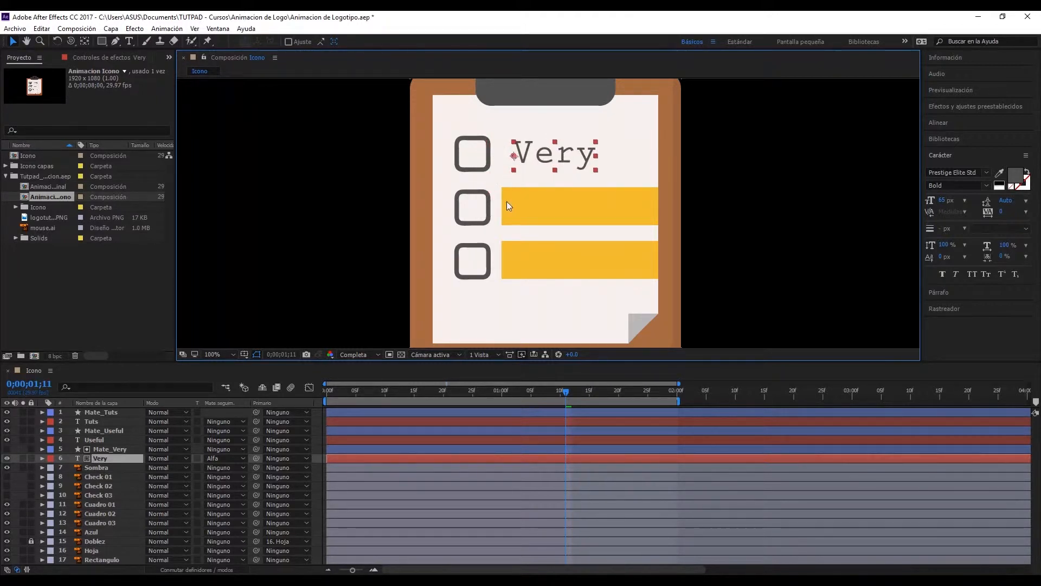
# Step: Give the Useful and Tuts text layers the alpha track mattes "Mate_Useful" and "Mate_Tuts" respectively
pyautogui.click(113, 442)
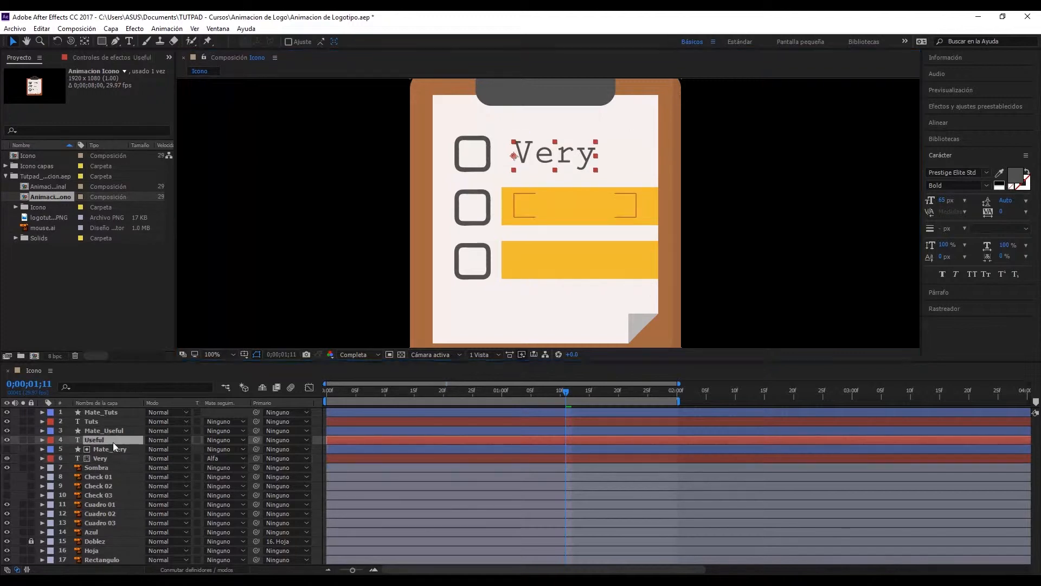
pyautogui.click(216, 440)
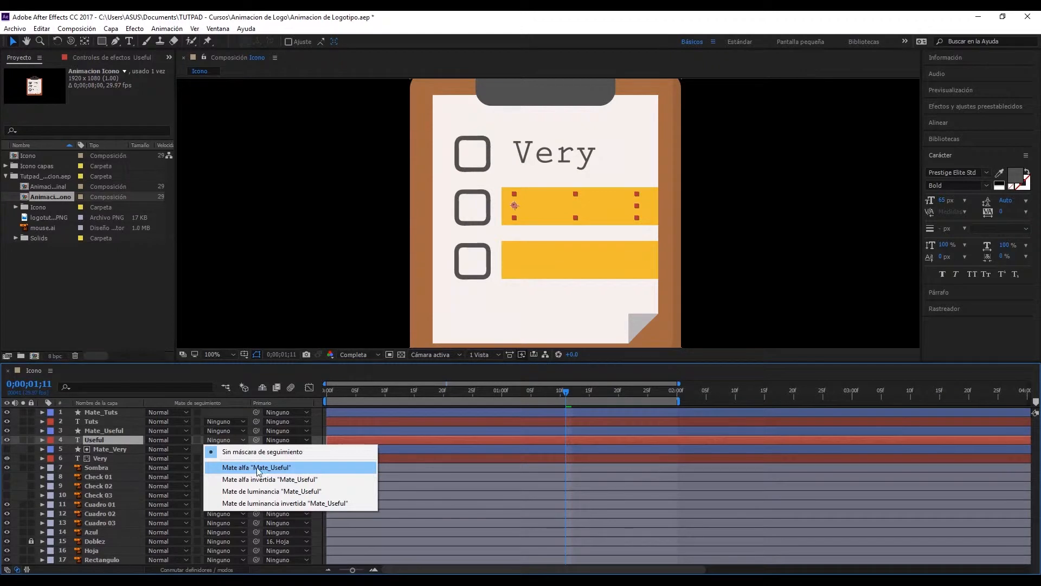
pyautogui.click(254, 467)
pyautogui.click(229, 422)
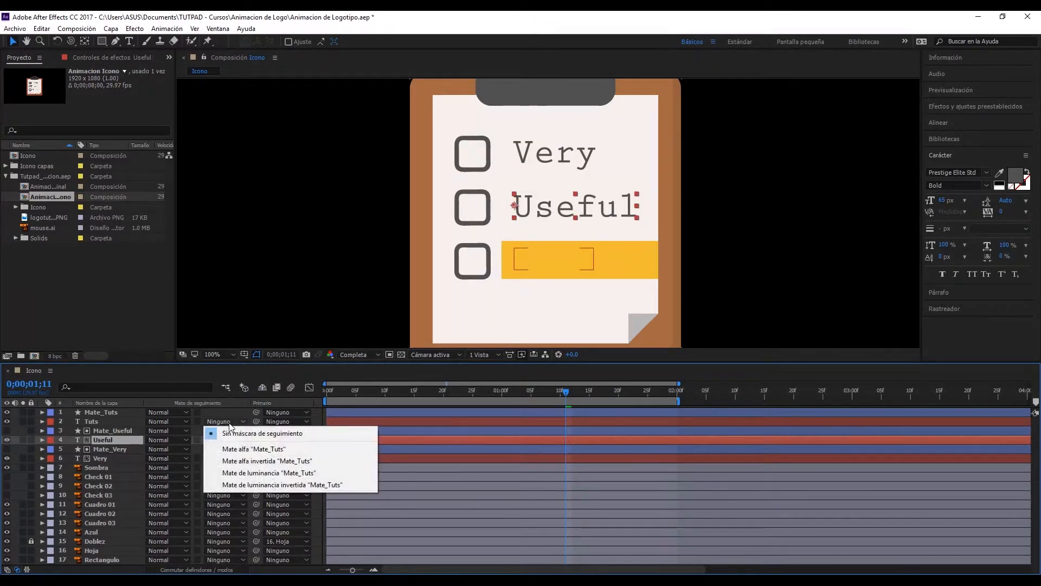
pyautogui.click(268, 450)
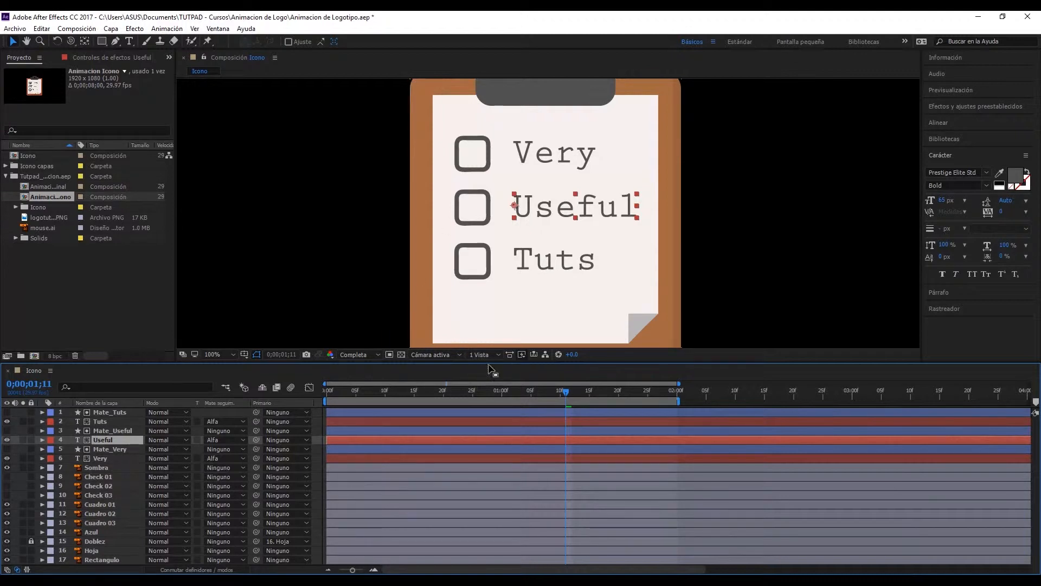
# Step: Add a position keyframe to the Very text layer at 0;00;01;02
pyautogui.moveTo(538, 393); pyautogui.dragTo(513, 403)
pyautogui.click(534, 157)
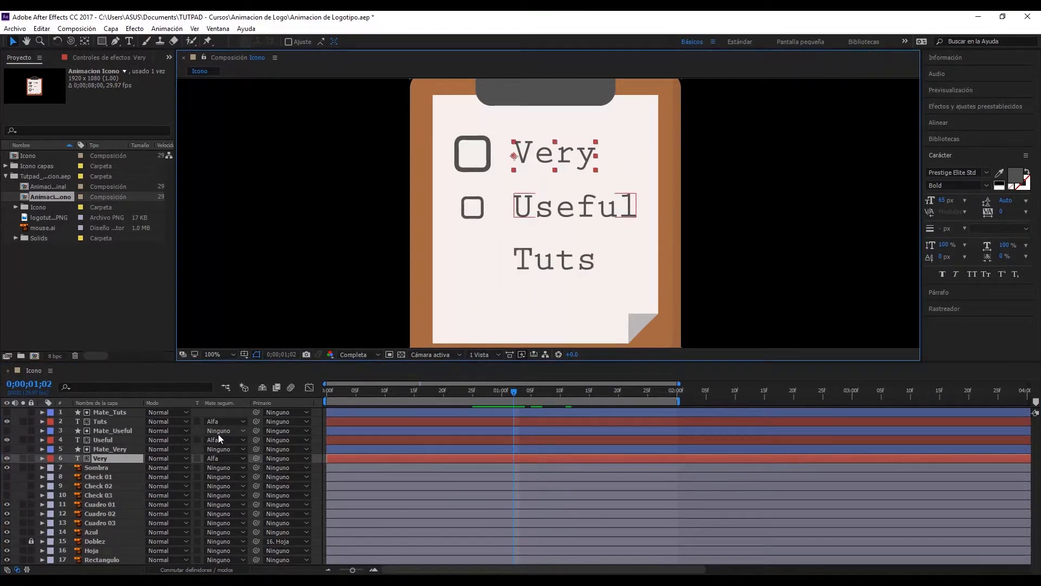
pyautogui.press('p')
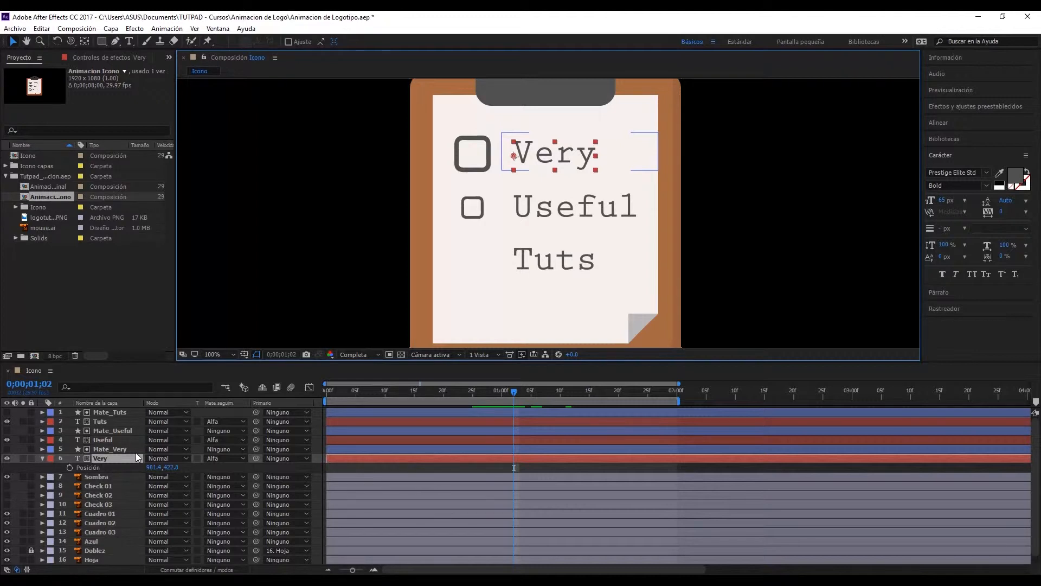
pyautogui.click(70, 467)
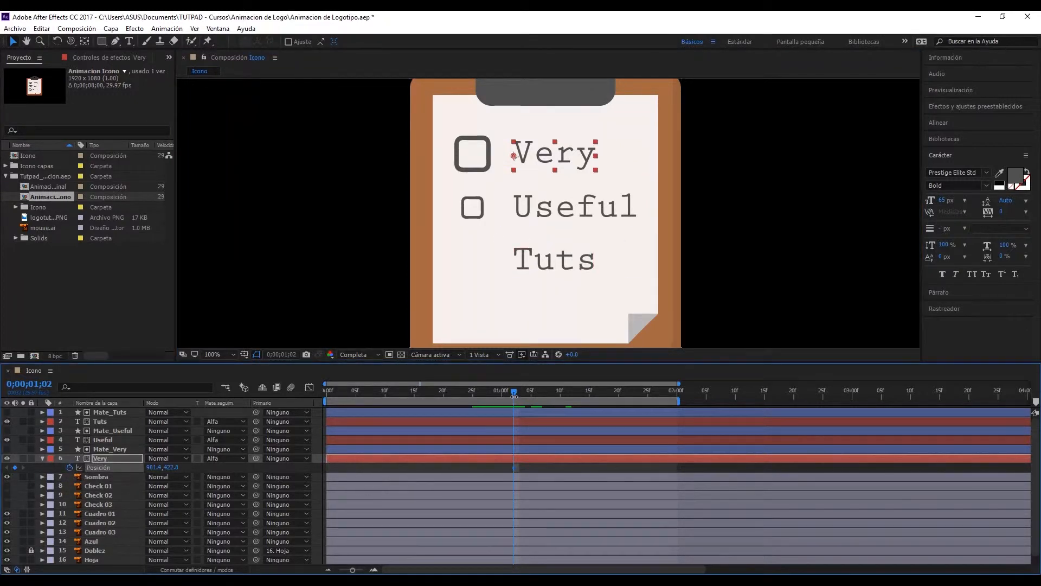
# Step: Keyframe the Very text's current position at 0;00;01;10, and shift it left behind the checkbox to about 639, 423 at 0;00;01;02
pyautogui.moveTo(513, 394); pyautogui.dragTo(511, 394)
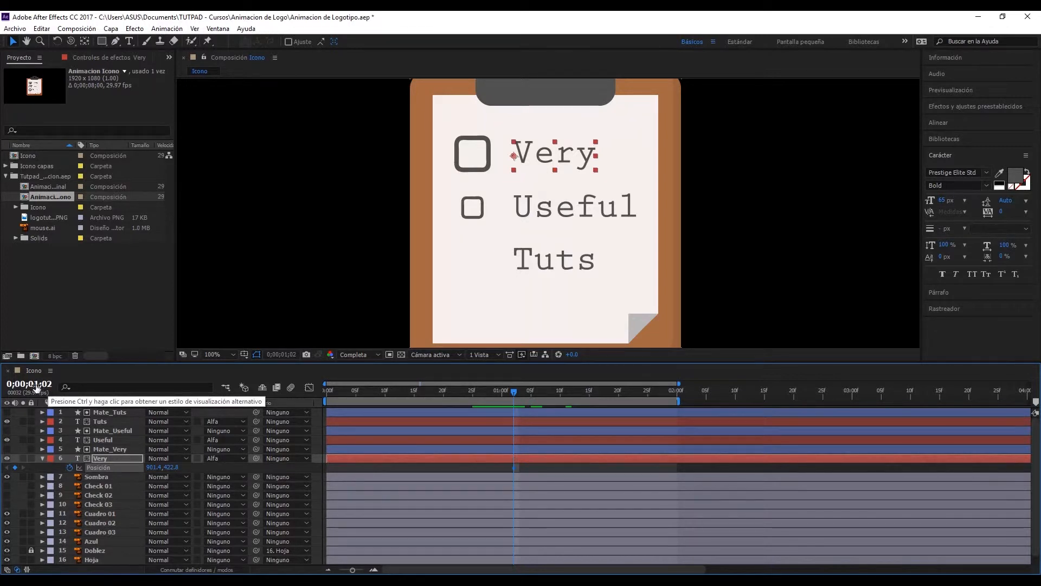
pyautogui.moveTo(514, 395); pyautogui.dragTo(561, 397)
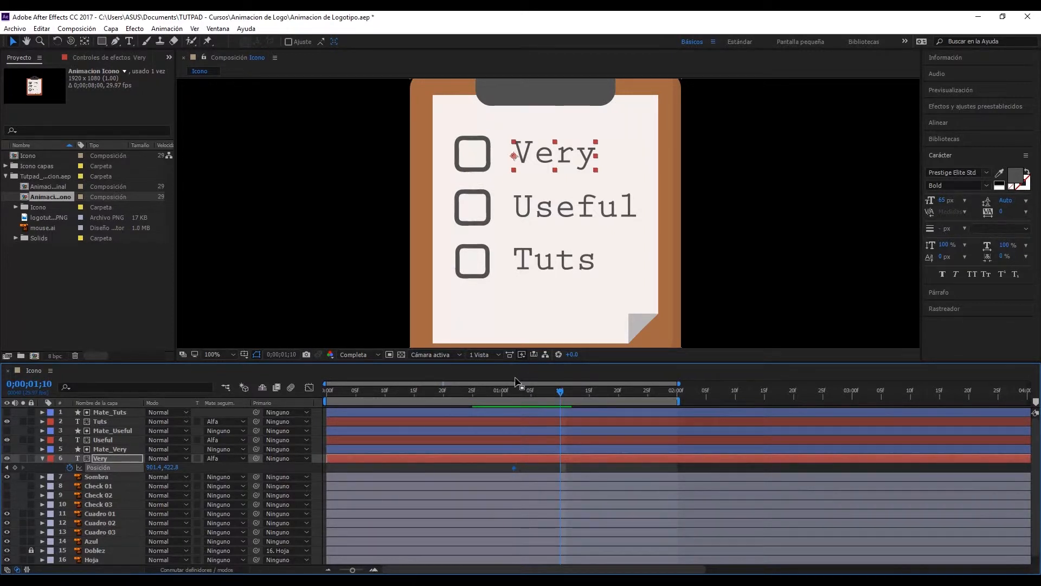
pyautogui.click(7, 469)
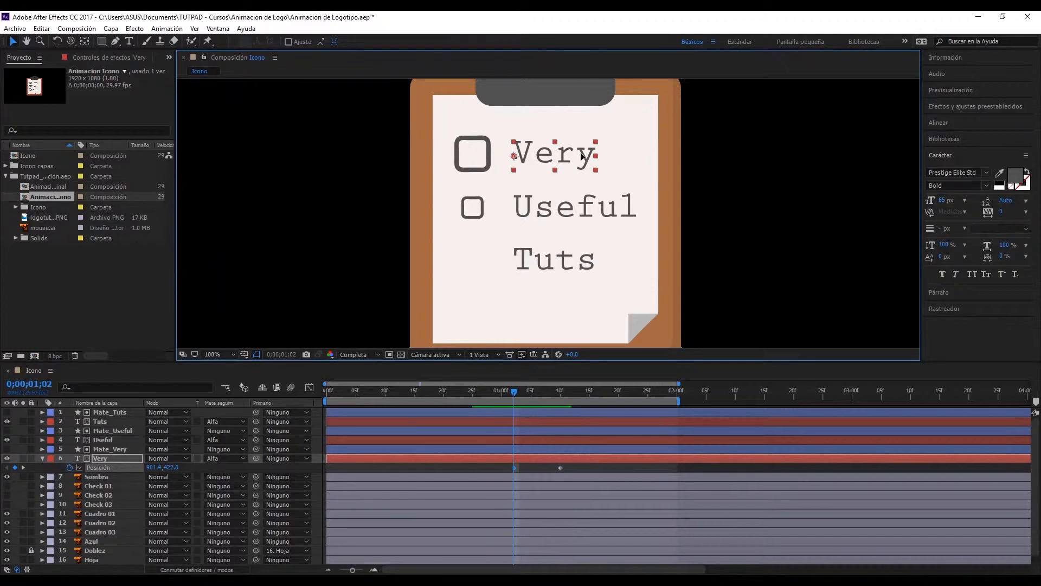
pyautogui.moveTo(582, 156); pyautogui.dragTo(441, 158)
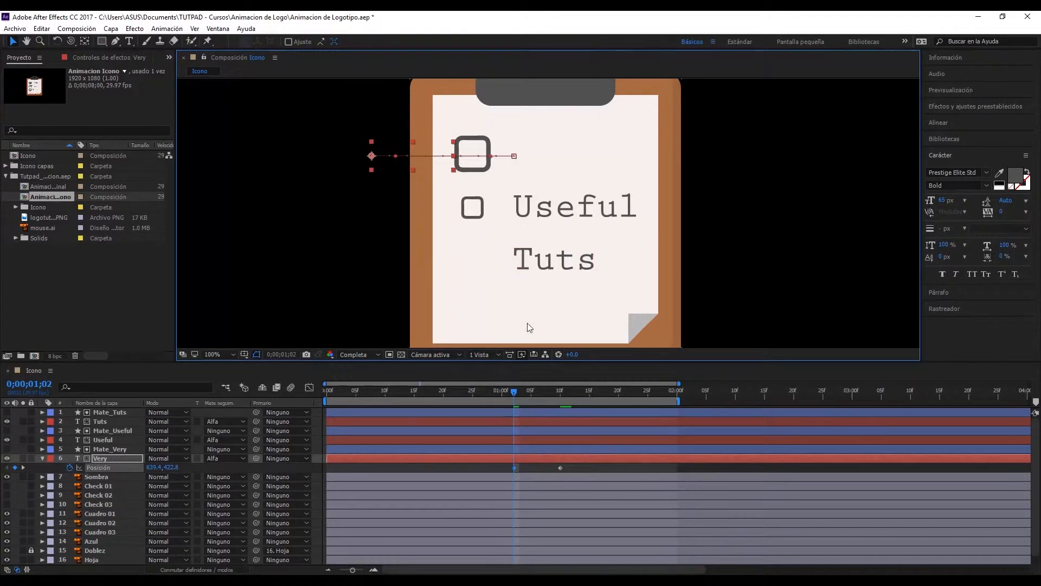
# Step: Keyframe the Useful text's position at 0;00;01;02 and 0;00;01;10, moving it left to about 567, 514 at the first keyframe
pyautogui.click(558, 217)
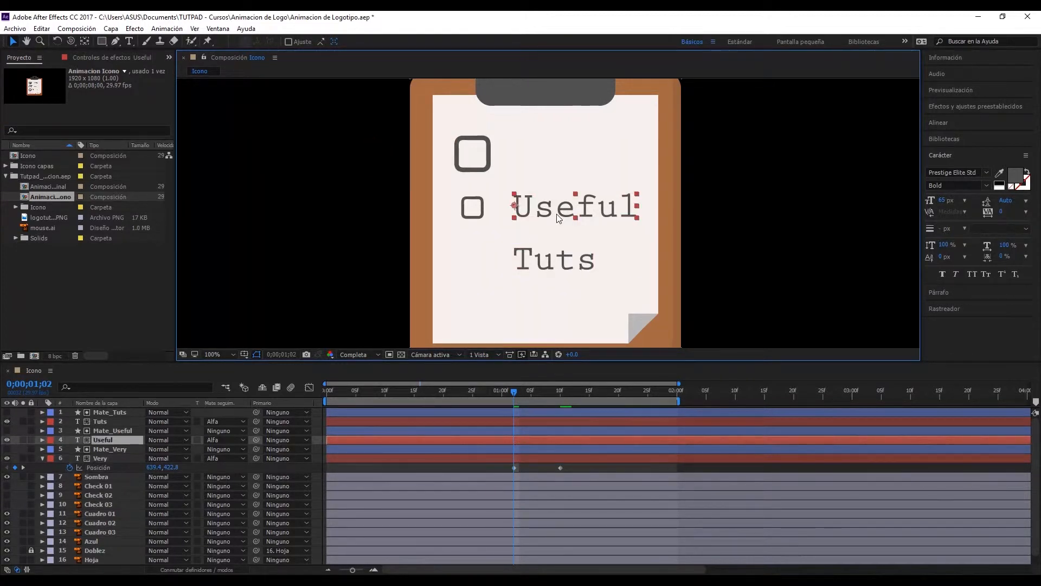
pyautogui.press('p')
pyautogui.click(71, 449)
pyautogui.click(557, 392)
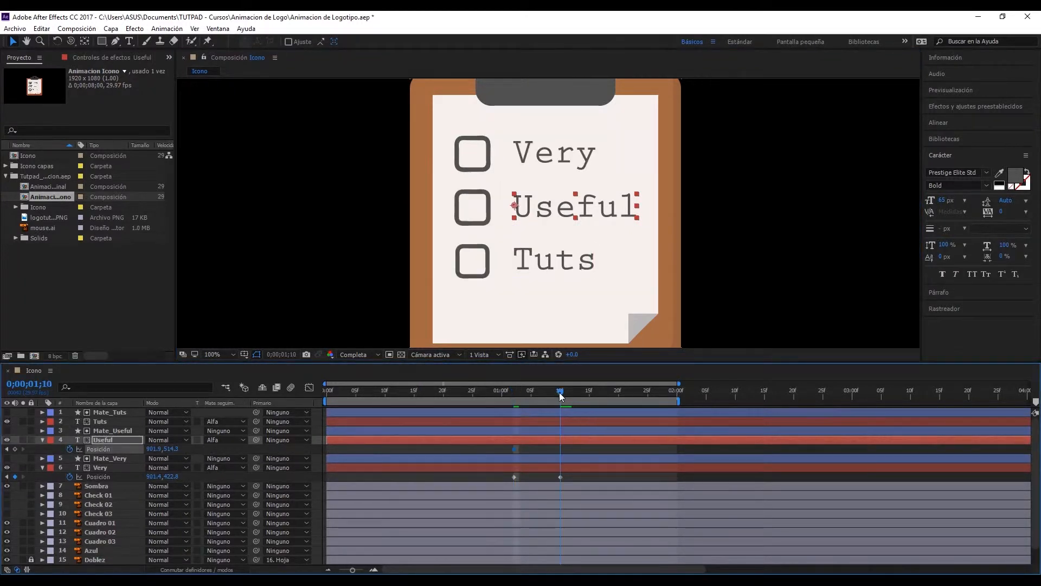
pyautogui.click(6, 449)
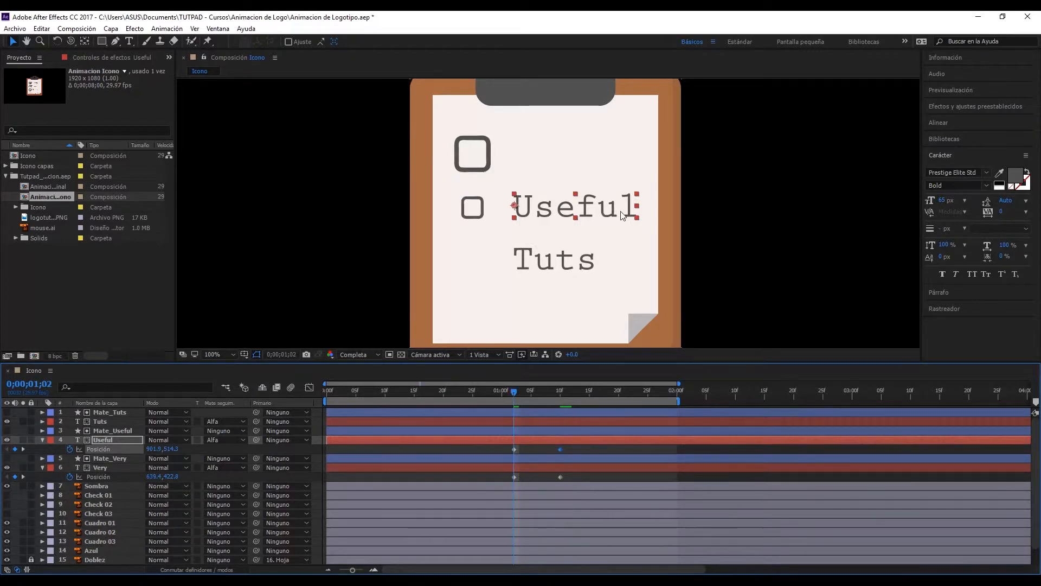
pyautogui.moveTo(612, 216); pyautogui.dragTo(434, 218)
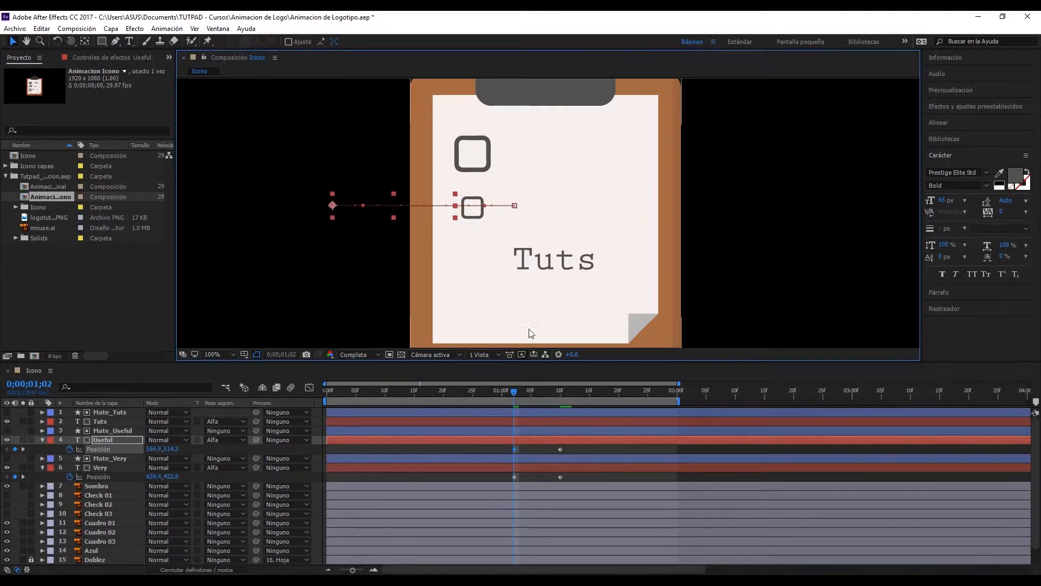
# Step: Keyframe the Tuts text's position at 0;00;01;02 and 0;00;01;10, moving it left to about 644, 611 at the first keyframe
pyautogui.click(537, 423)
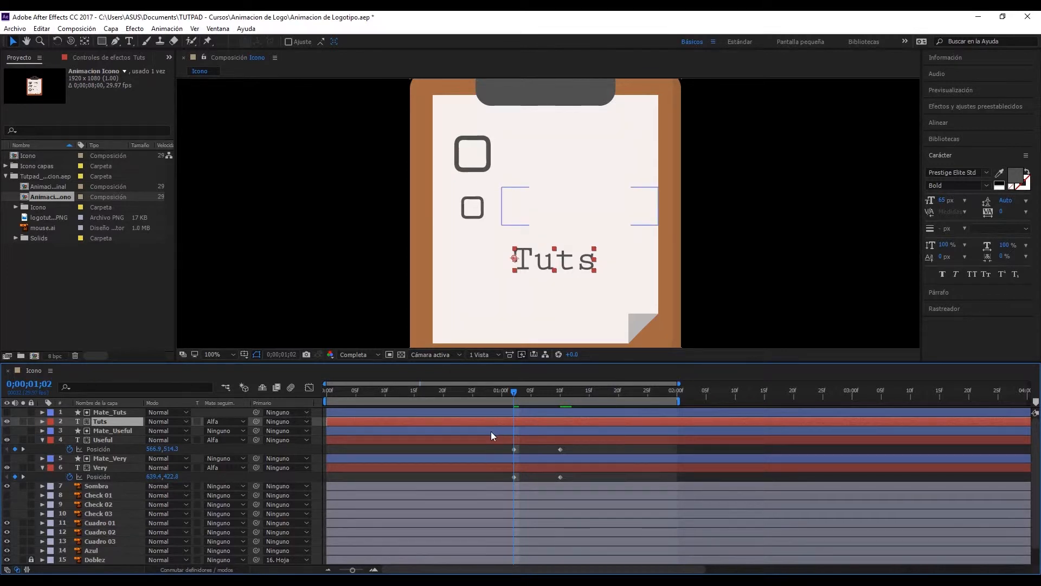
pyautogui.press('p')
pyautogui.click(561, 391)
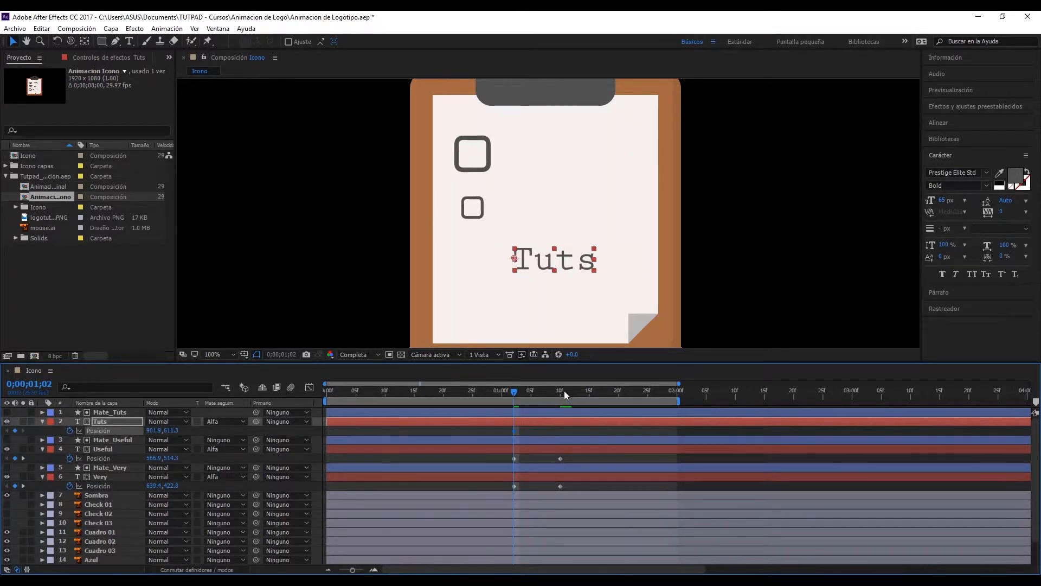
pyautogui.click(7, 431)
pyautogui.click(583, 268)
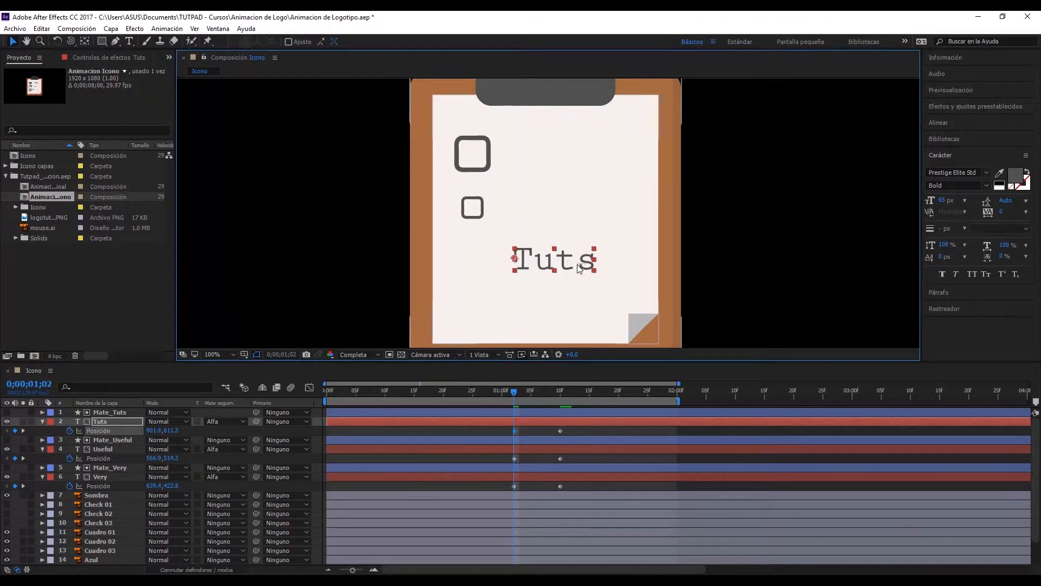
pyautogui.moveTo(589, 264); pyautogui.dragTo(449, 267)
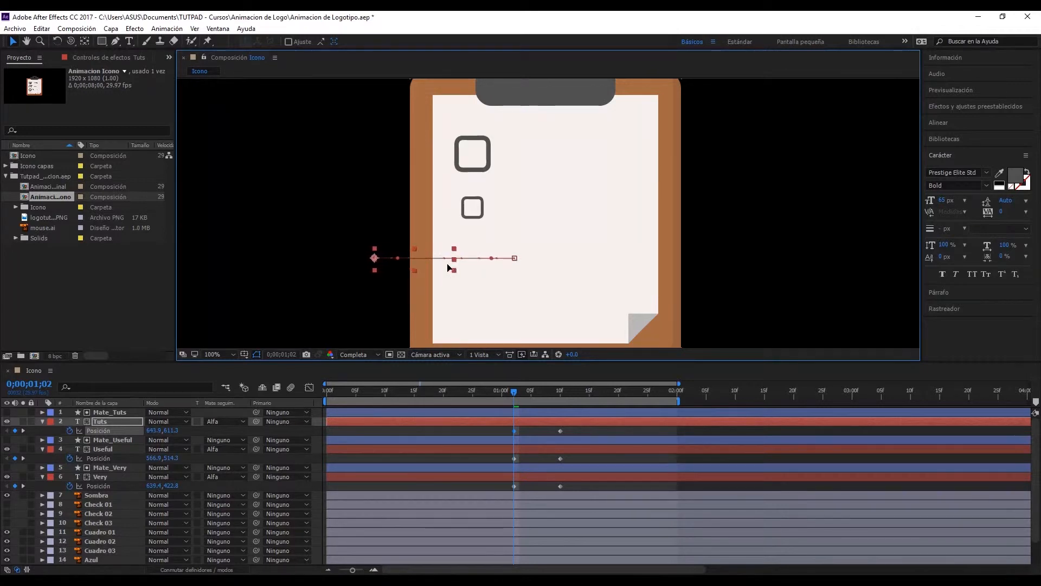
# Step: Apply Easy Ease to all position keyframes of the three words, and reshape the Tuts speed curve to start fast and decelerate gradually
pyautogui.moveTo(497, 428); pyautogui.dragTo(575, 496)
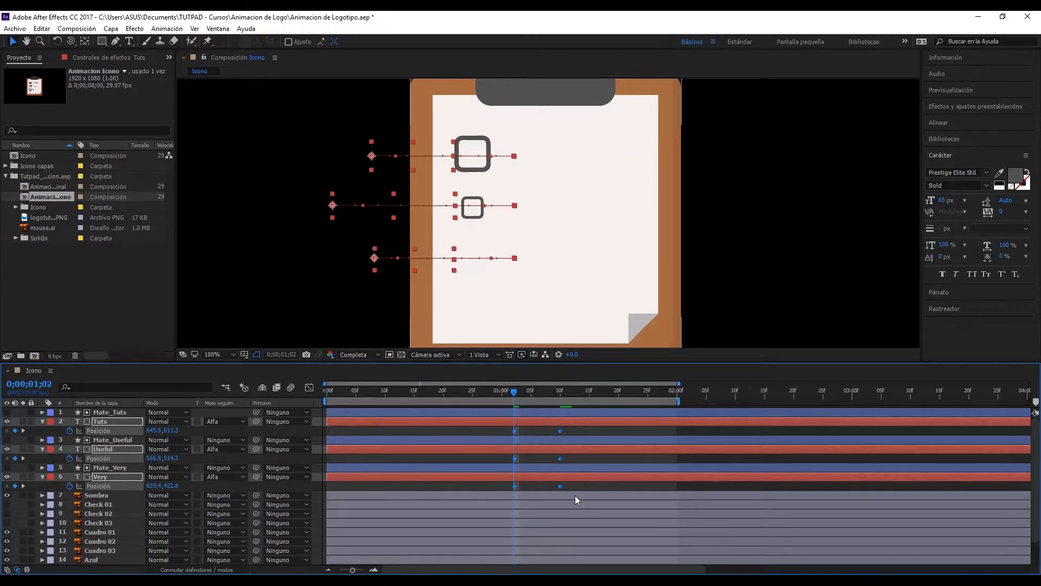
pyautogui.press('F9')
pyautogui.click(510, 432)
pyautogui.click(514, 431)
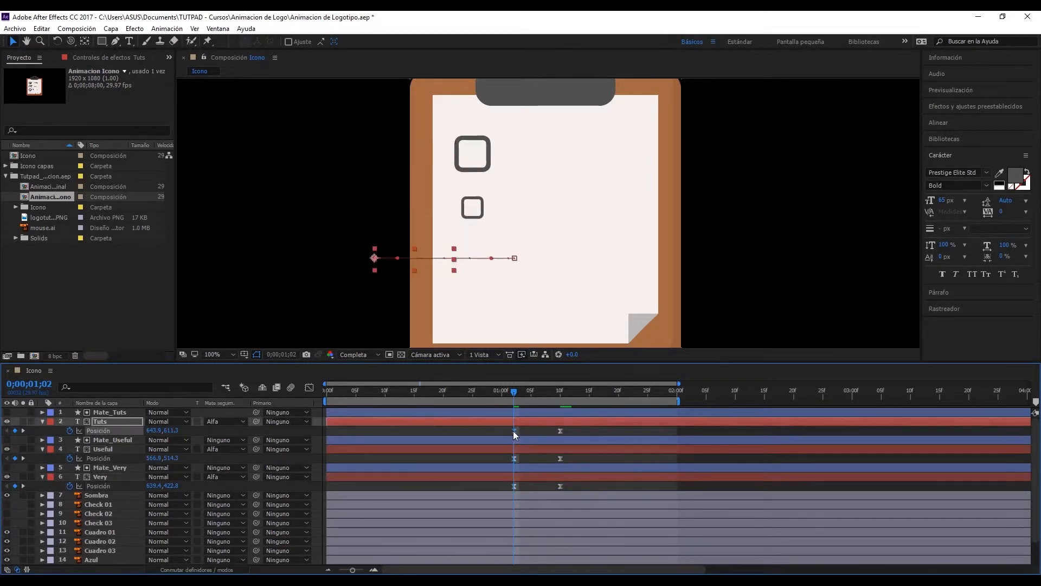
pyautogui.click(308, 387)
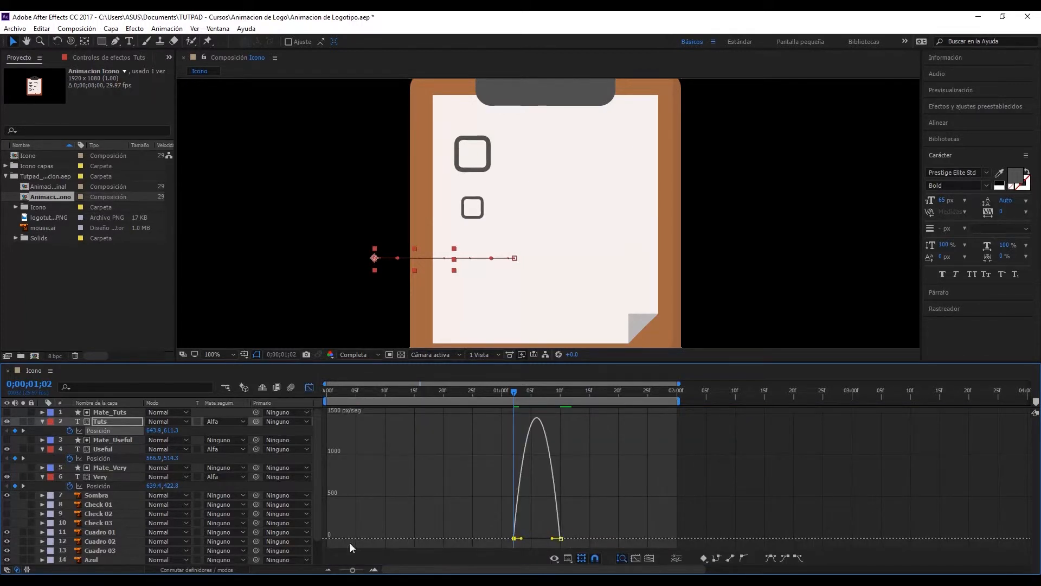
pyautogui.click(373, 570)
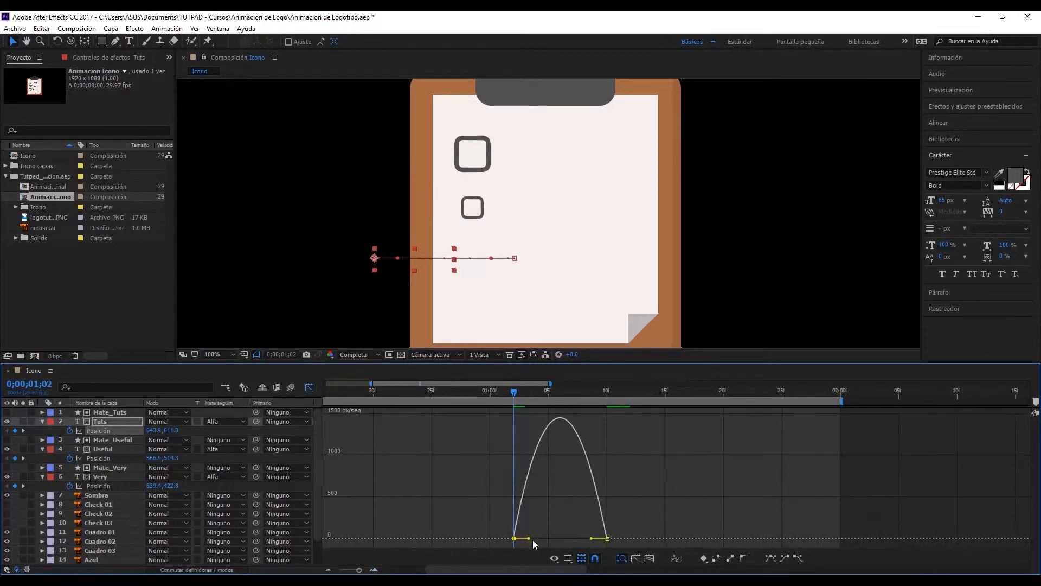
pyautogui.moveTo(528, 539); pyautogui.dragTo(515, 538)
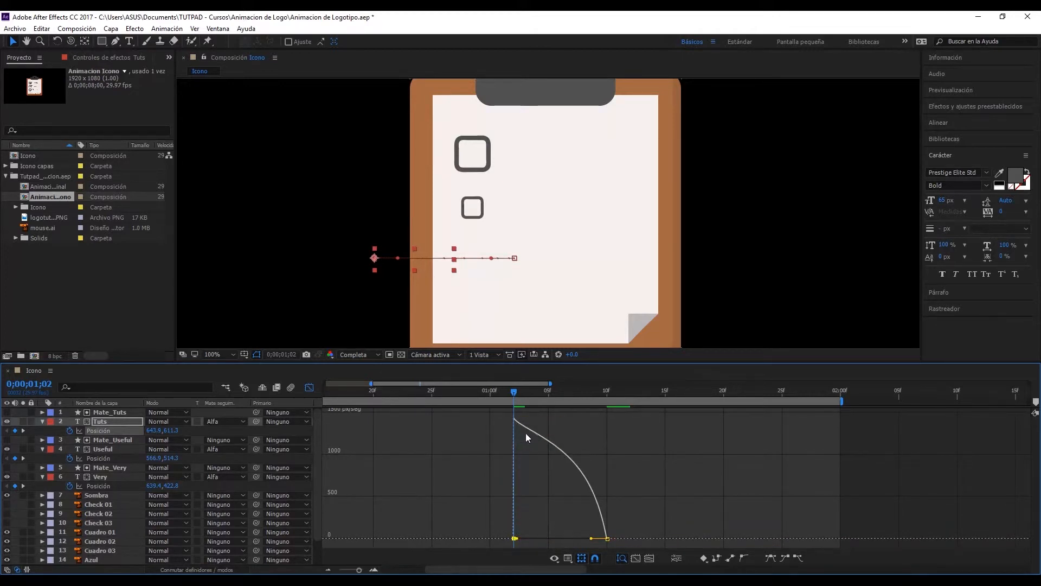
pyautogui.moveTo(591, 539); pyautogui.dragTo(574, 539)
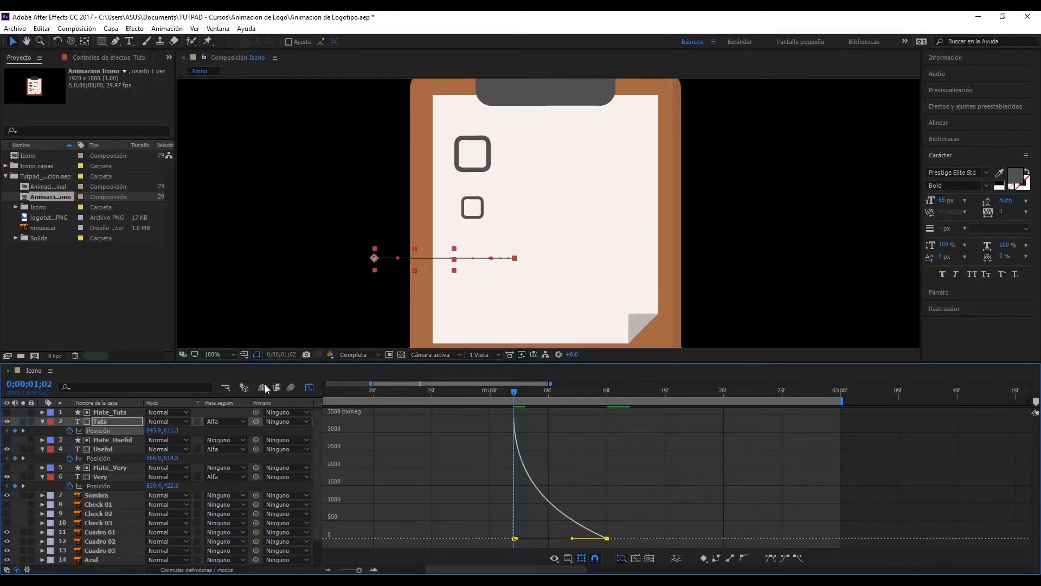
pyautogui.click(309, 387)
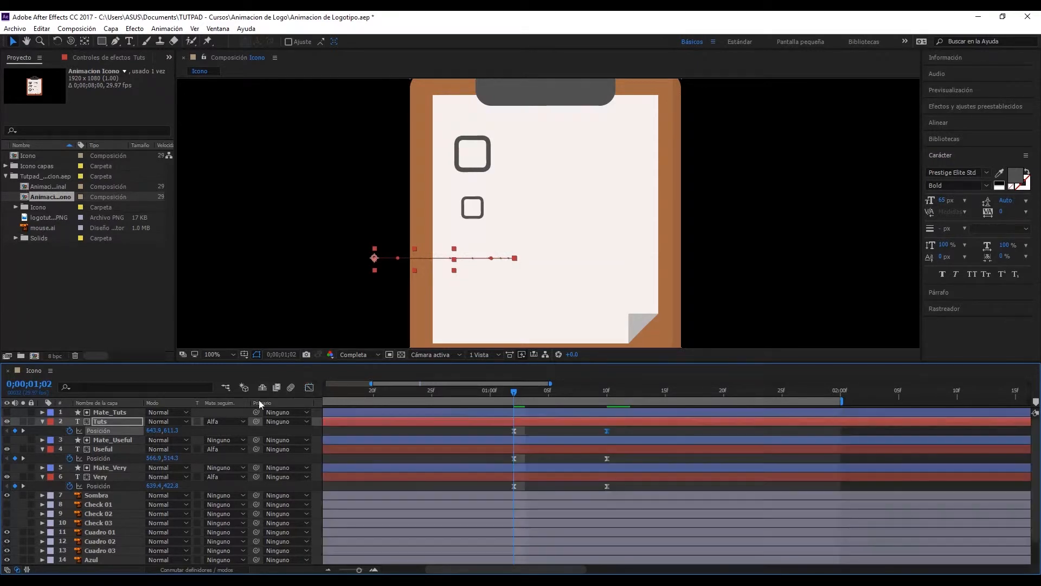
# Step: Reshape the Useful layer's position speed curve so the motion starts at peak speed and slows gradually into the last keyframe
pyautogui.click(130, 459)
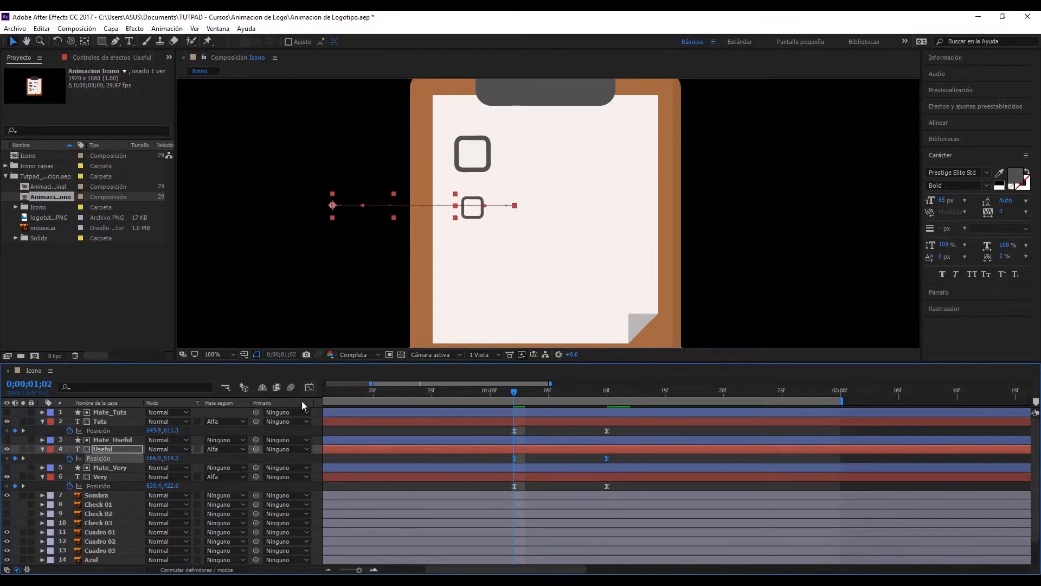
pyautogui.click(309, 387)
pyautogui.click(514, 538)
pyautogui.moveTo(528, 540); pyautogui.dragTo(514, 538)
pyautogui.moveTo(591, 539); pyautogui.dragTo(574, 537)
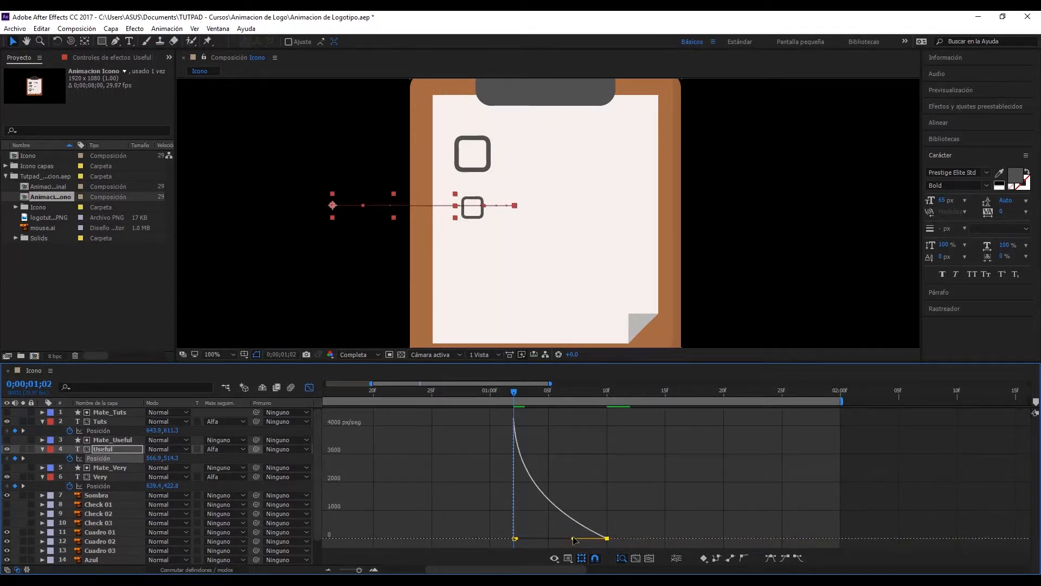
# Step: Give the Very layer's position speed curve the same fast start and gradual deceleration as the other two words
pyautogui.click(109, 488)
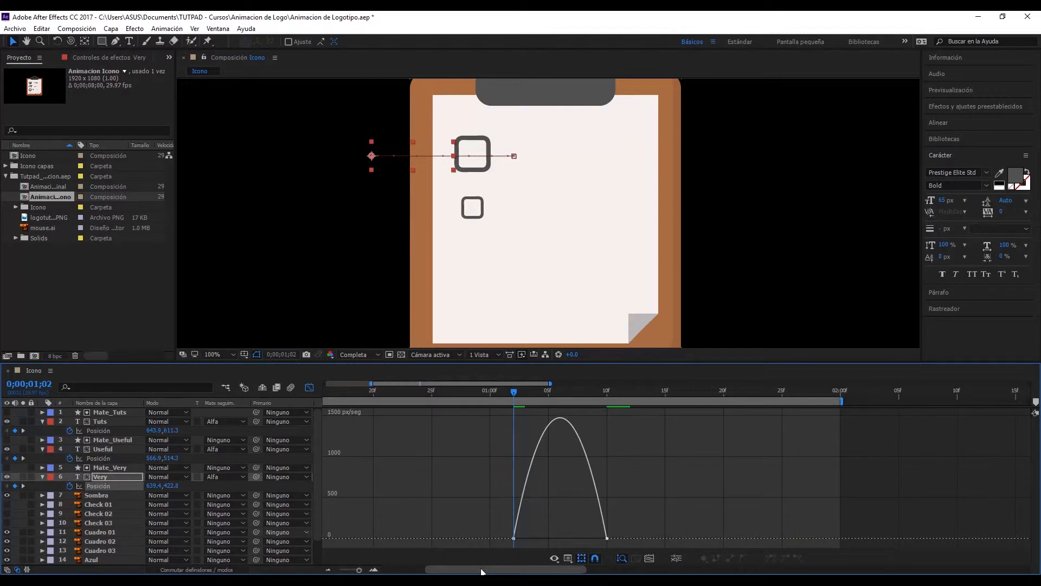
pyautogui.click(515, 539)
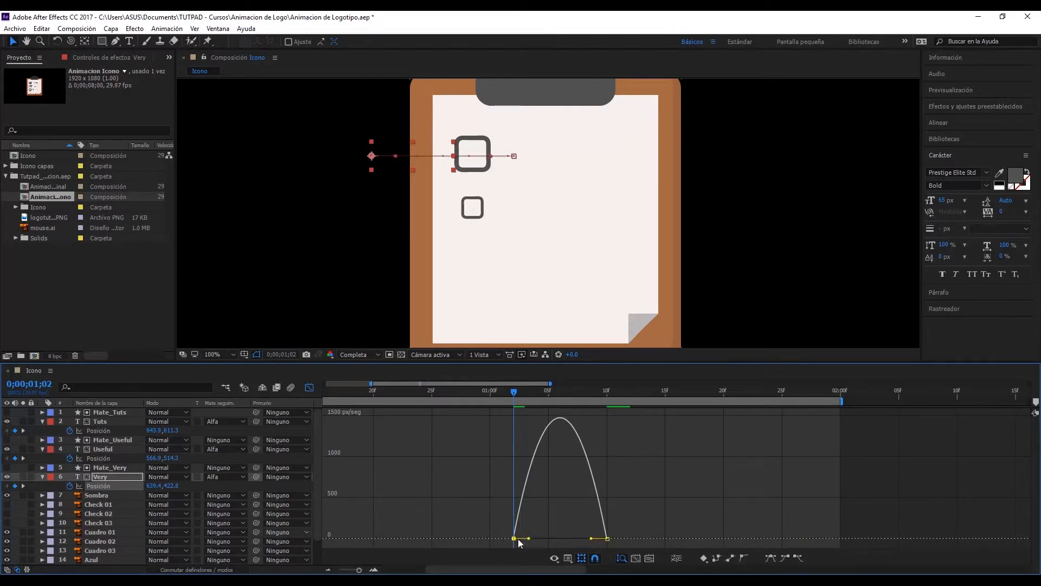
pyautogui.moveTo(529, 540); pyautogui.dragTo(516, 538)
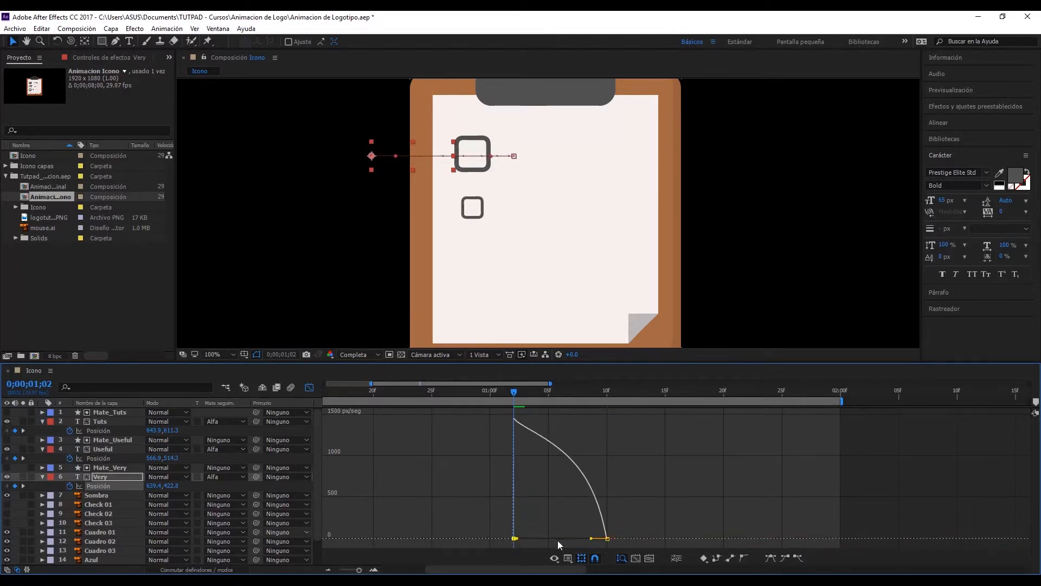
pyautogui.moveTo(592, 539); pyautogui.dragTo(572, 540)
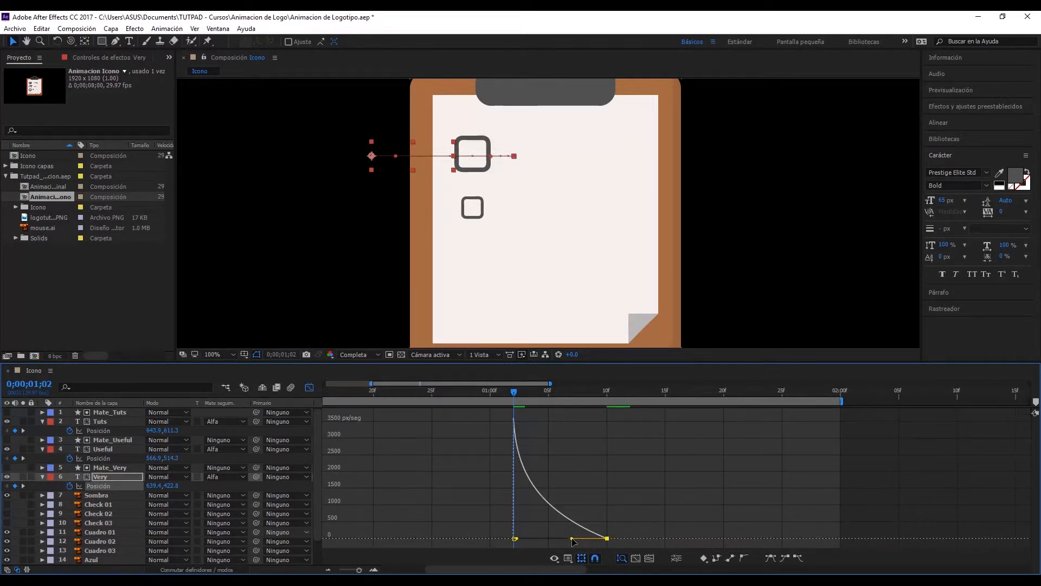
pyautogui.click(311, 387)
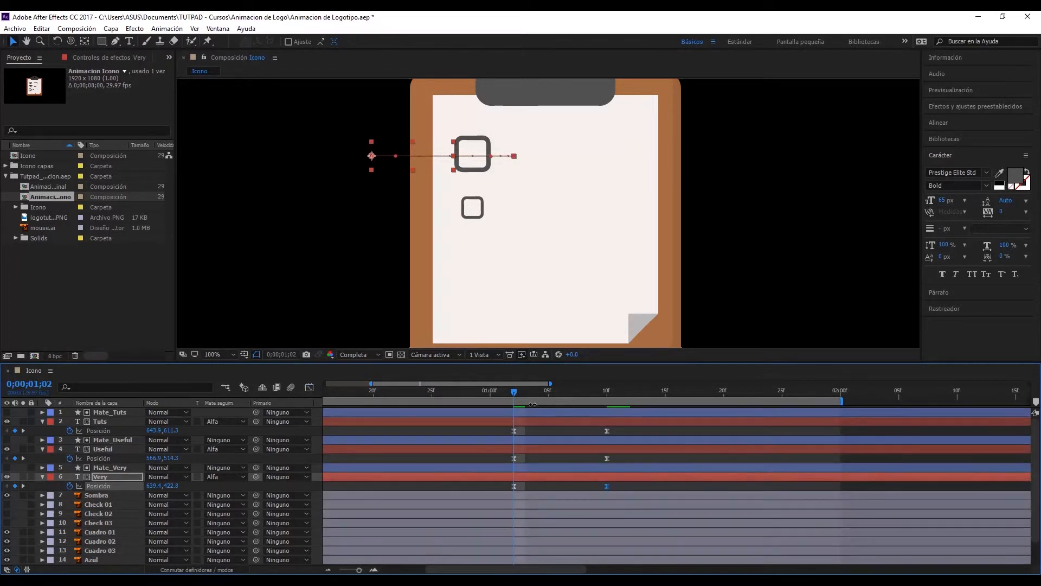
# Step: Preview the Icono animation from 0;00;00;00 to check how the three words slide in
pyautogui.moveTo(522, 395); pyautogui.dragTo(480, 423)
pyautogui.click(328, 570)
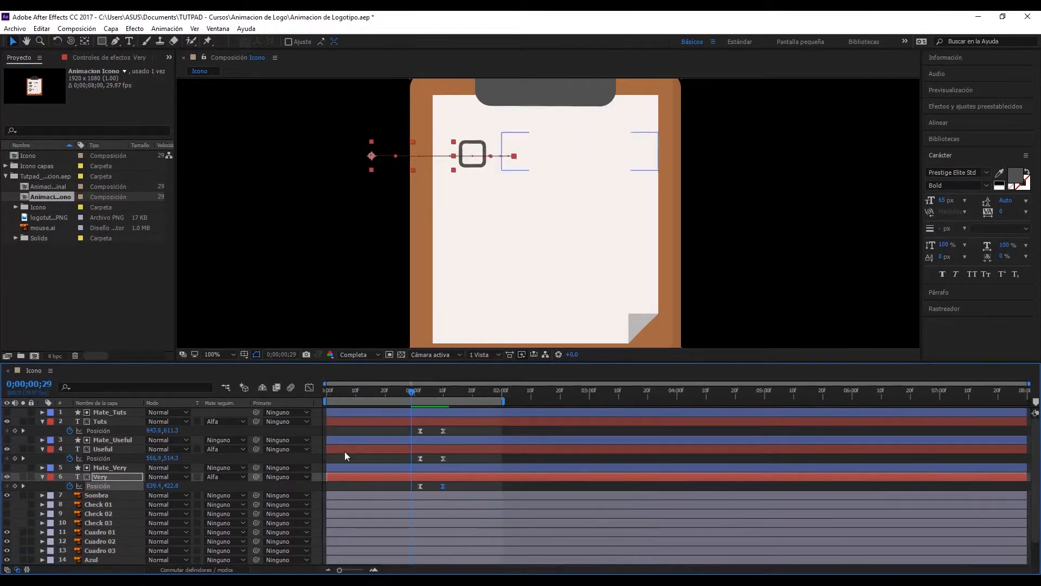
pyautogui.click(328, 391)
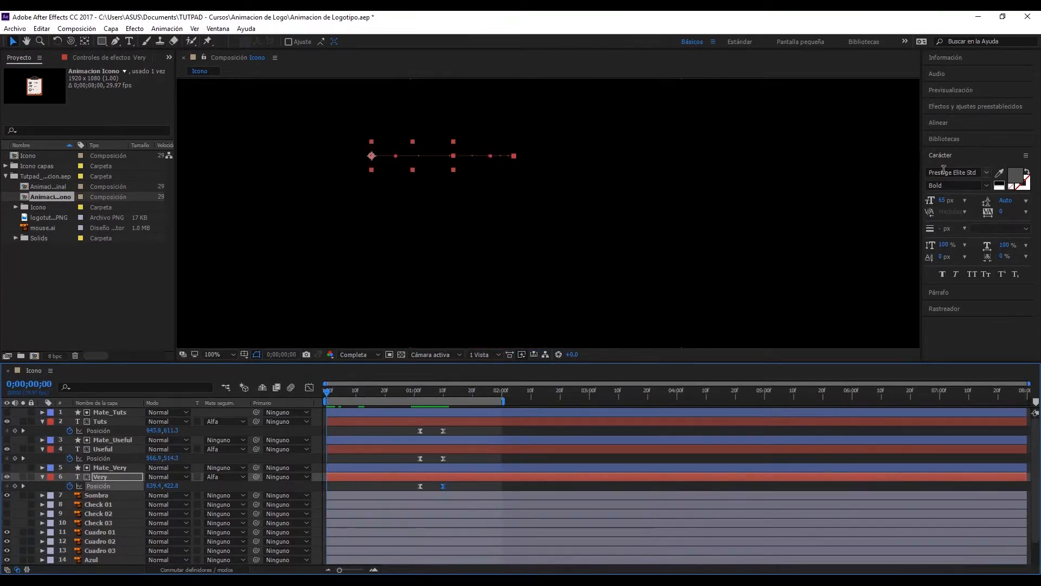
pyautogui.click(957, 90)
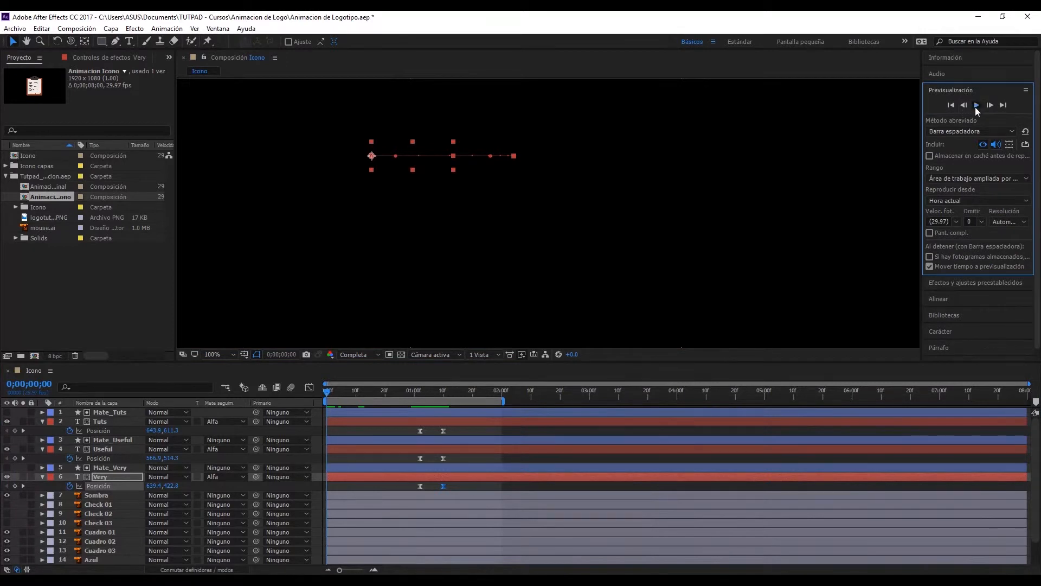
pyautogui.click(976, 105)
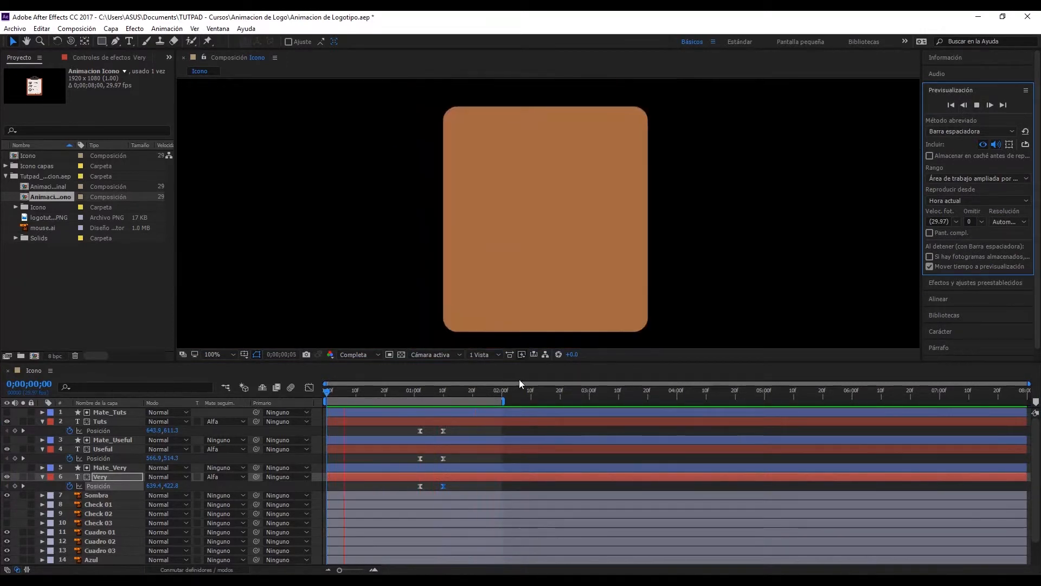
pyautogui.click(436, 522)
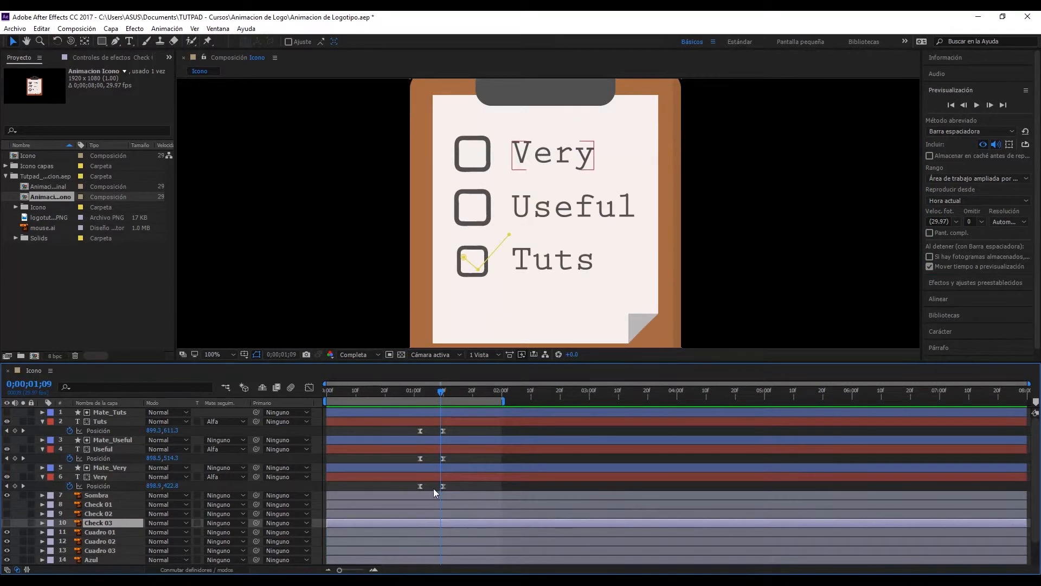
# Step: Move the final position keyframes of the Tuts, Useful and Very layers together to 0;00;01;15
pyautogui.click(373, 569)
pyautogui.click(373, 569)
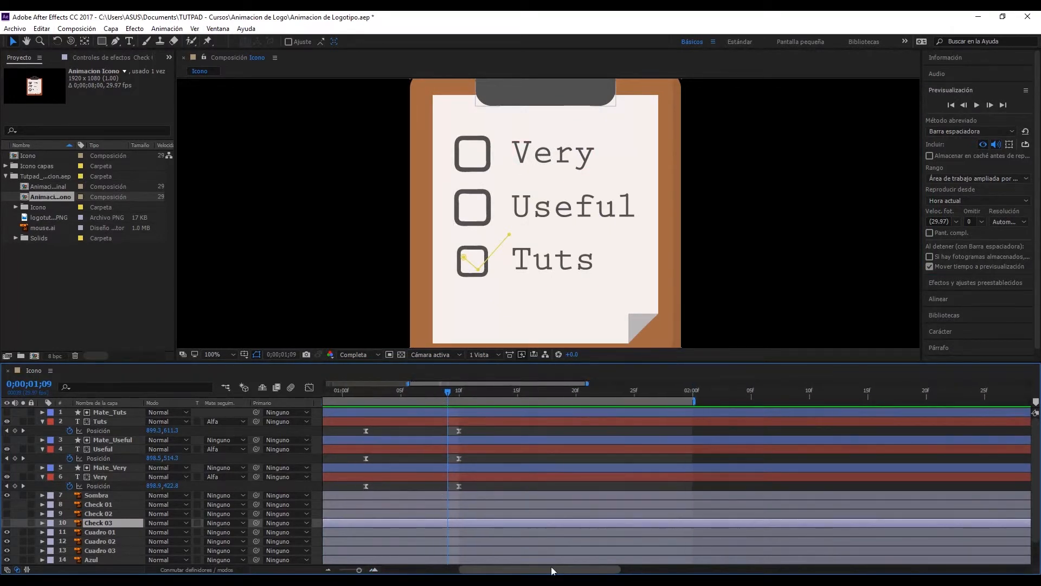
pyautogui.moveTo(558, 570); pyautogui.dragTo(480, 570)
pyautogui.click(329, 570)
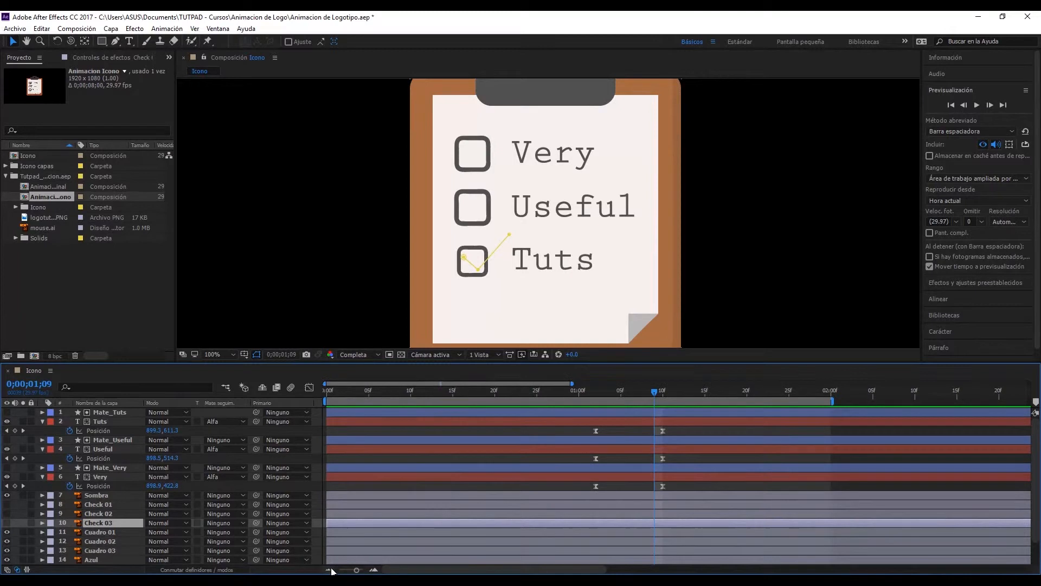
pyautogui.moveTo(663, 427); pyautogui.dragTo(707, 483)
# Step: Scrub through the text reveal and preview the animation with the current time at 0;00;00;24
pyautogui.moveTo(587, 390); pyautogui.dragTo(646, 395)
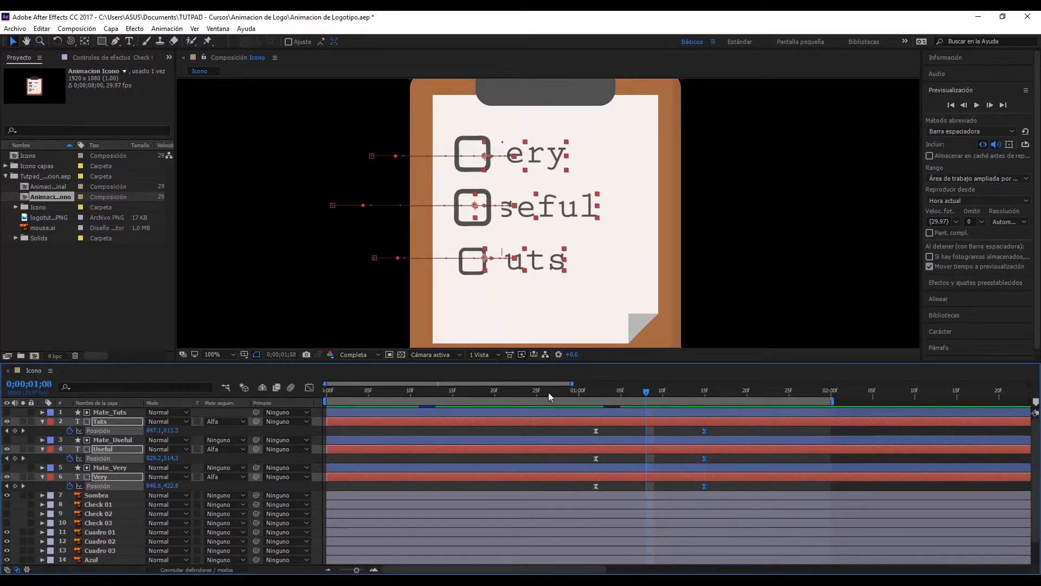
pyautogui.click(529, 396)
pyautogui.click(977, 105)
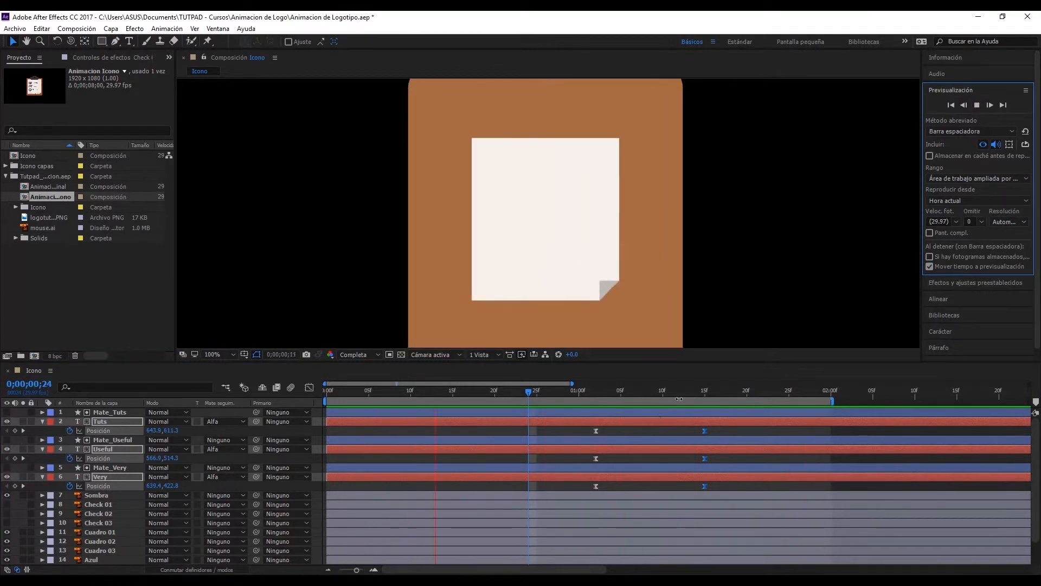
# Step: Move the final position keyframes of the Tuts, Useful and Very layers together to 0;00;01;18
pyautogui.click(721, 396)
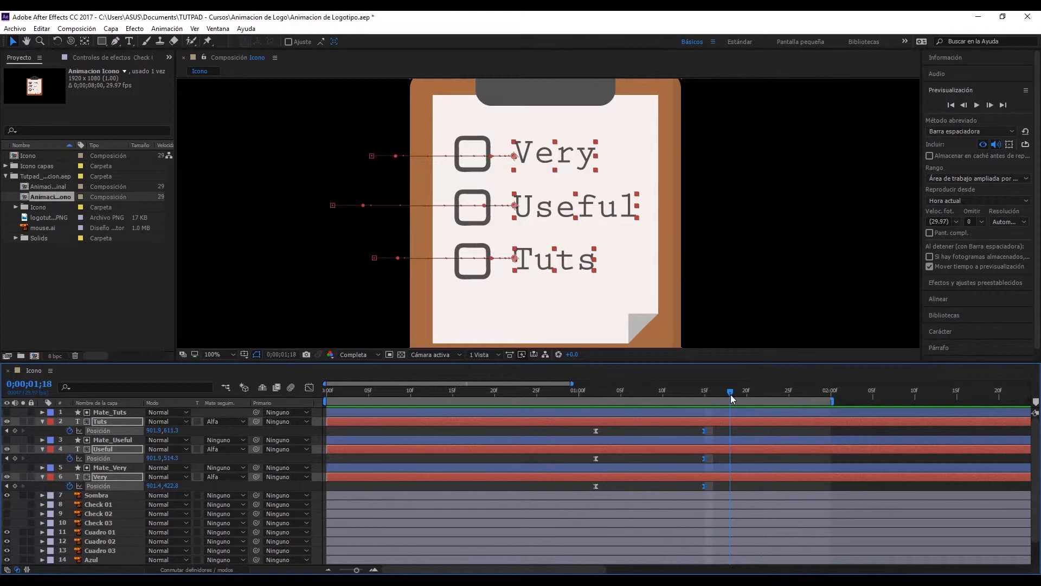
pyautogui.moveTo(704, 430); pyautogui.dragTo(729, 432)
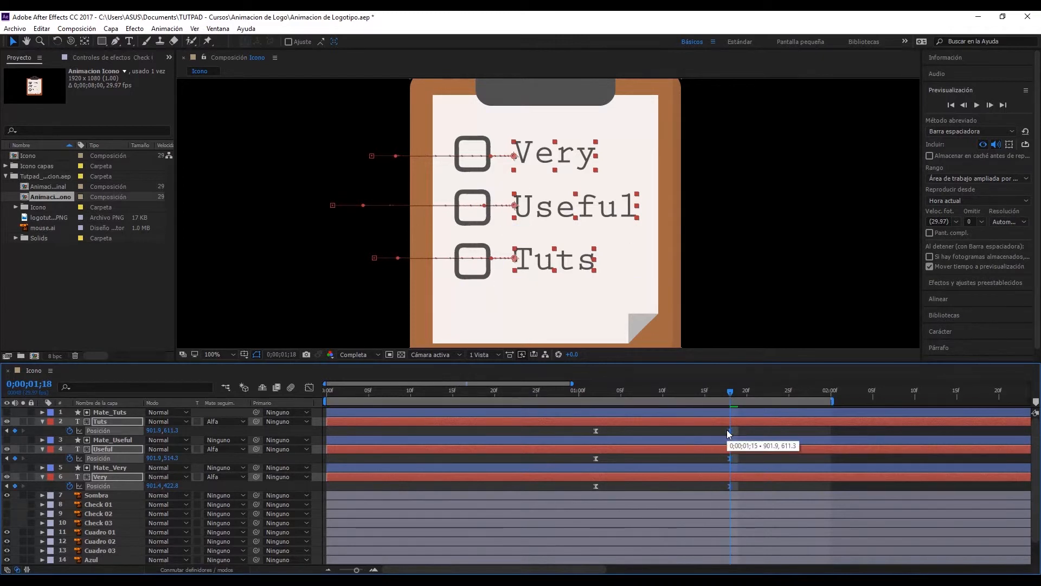
pyautogui.click(651, 432)
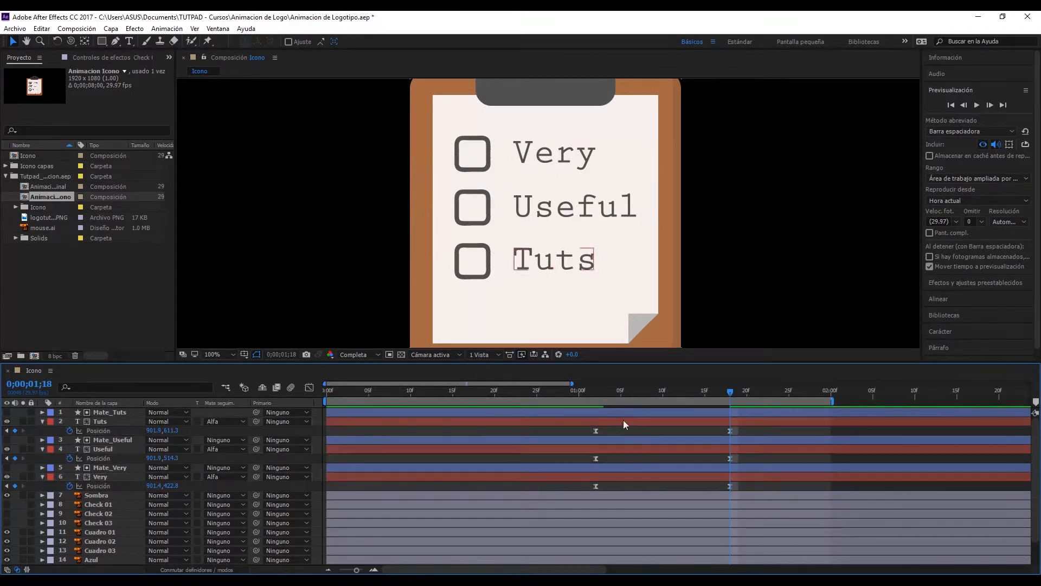
# Step: Stagger the words' position keyframes so Useful starts about five frames after Very and Tuts about ten frames after Very
pyautogui.moveTo(584, 392); pyautogui.dragTo(688, 397)
pyautogui.click(596, 430)
pyautogui.click(596, 458)
pyautogui.moveTo(580, 454); pyautogui.dragTo(757, 489)
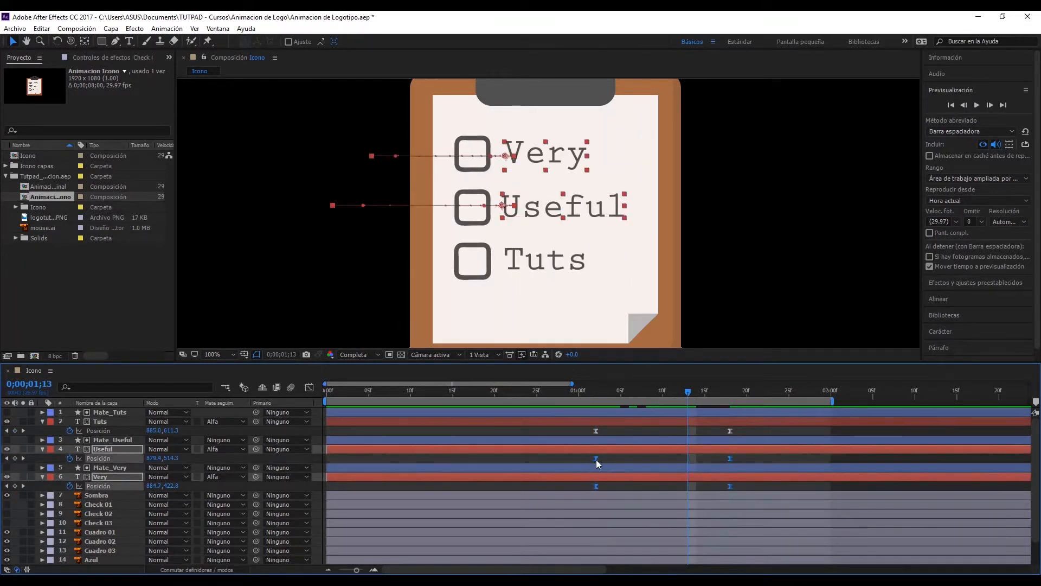
pyautogui.moveTo(588, 465); pyautogui.dragTo(744, 431)
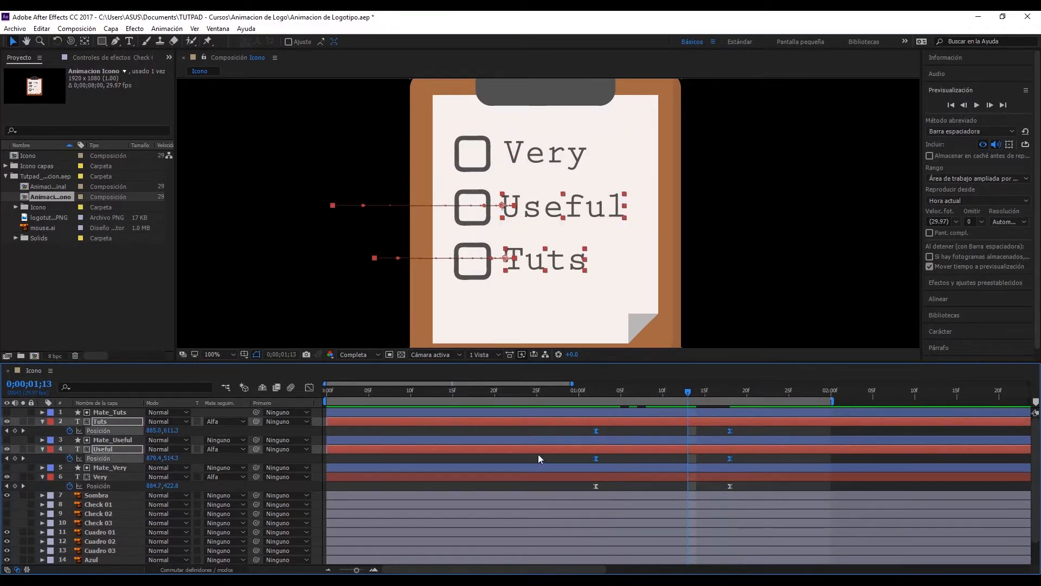
pyautogui.moveTo(597, 432); pyautogui.dragTo(759, 438)
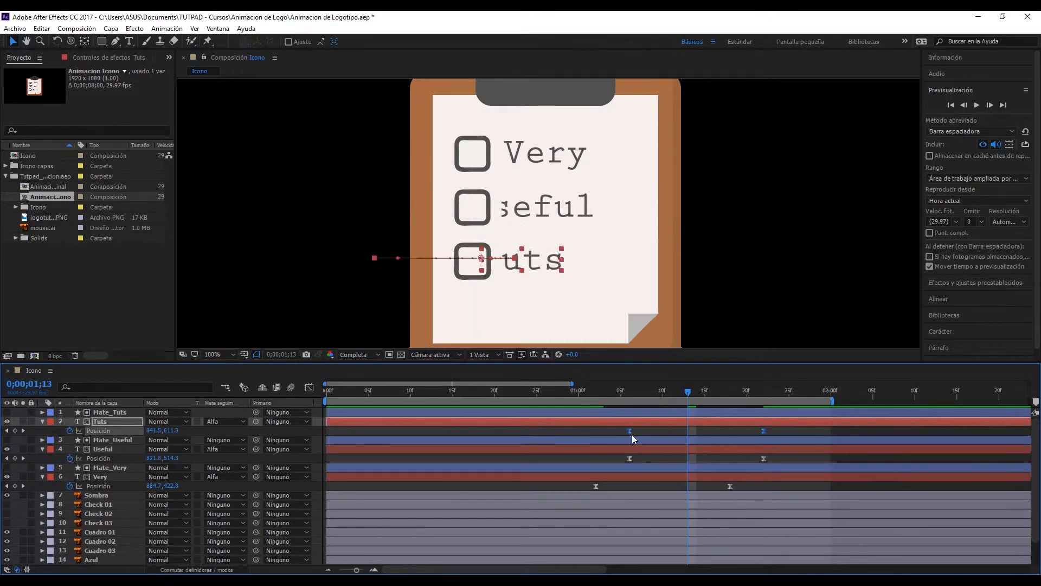
pyautogui.moveTo(634, 435); pyautogui.dragTo(681, 435)
pyautogui.moveTo(613, 457); pyautogui.dragTo(783, 471)
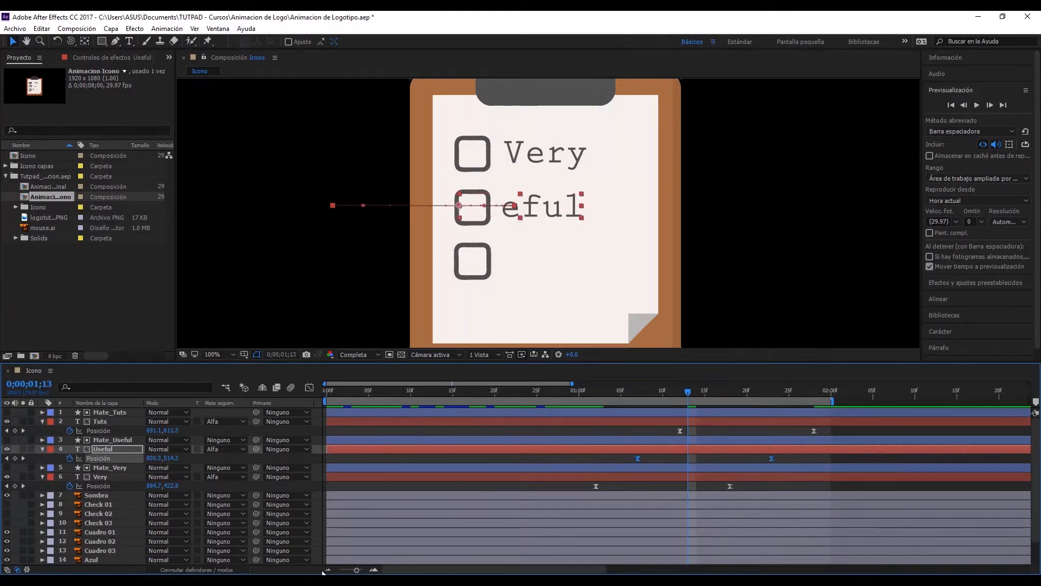
# Step: Extend the work area end to just past 0;00;02;00, preview the staggered words and scrub back to 0;00;01;18
pyautogui.click(327, 570)
pyautogui.click(327, 570)
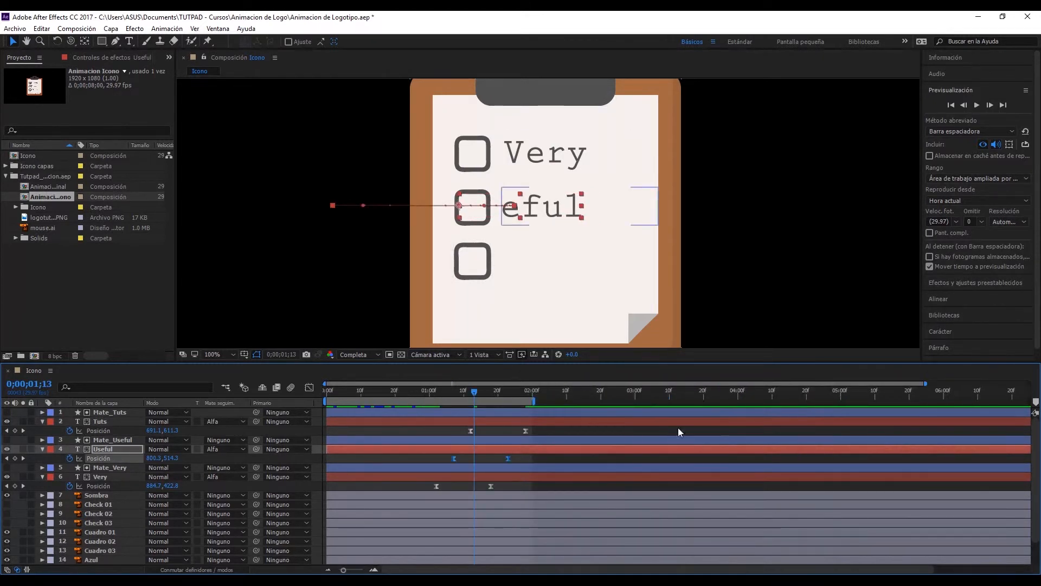
pyautogui.moveTo(534, 401); pyautogui.dragTo(540, 400)
pyautogui.click(722, 275)
pyautogui.click(975, 106)
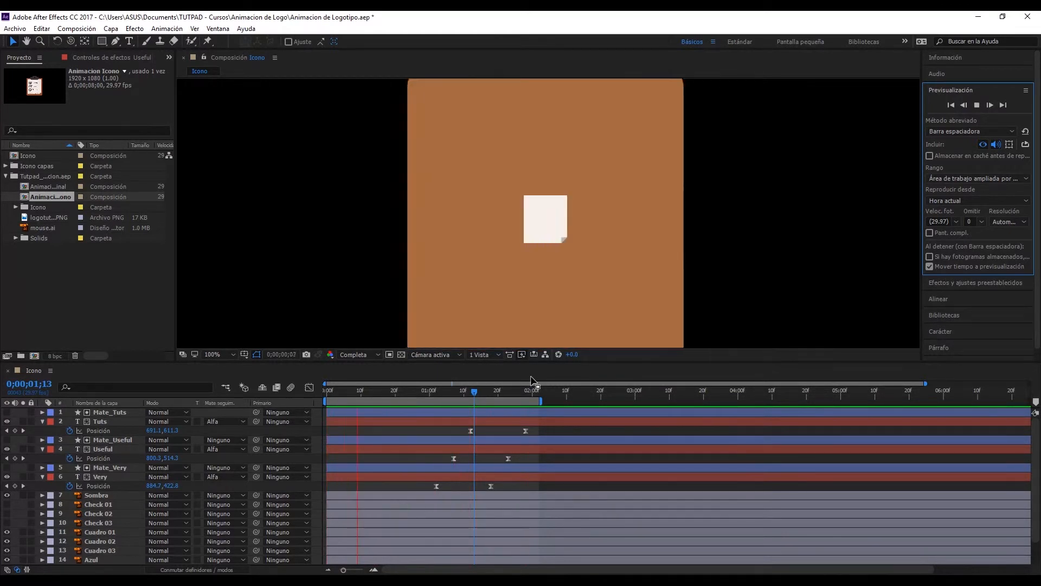
pyautogui.click(498, 395)
pyautogui.moveTo(498, 397); pyautogui.dragTo(494, 400)
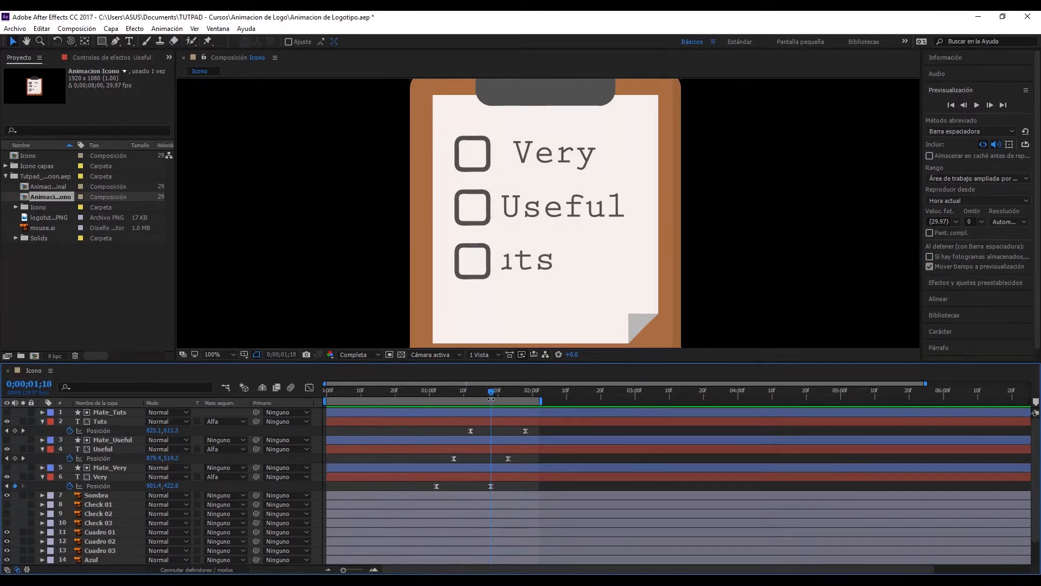
# Step: Make the Check 01, Check 02 and Check 03 layers visible and reveal their Trazo Fin keyframes
pyautogui.click(489, 456)
pyautogui.hotkey('ctrl', '`')
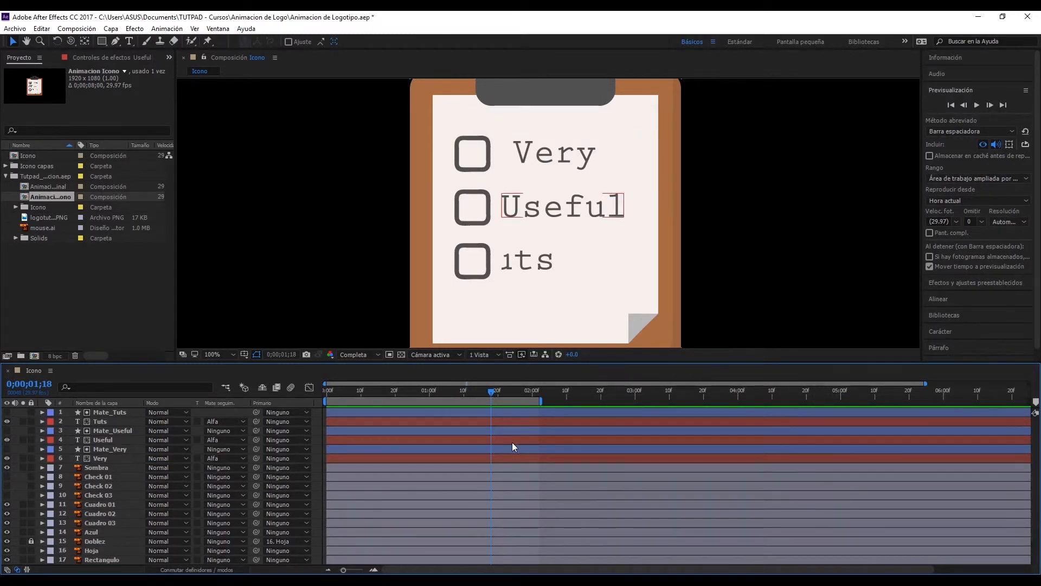
pyautogui.click(7, 477)
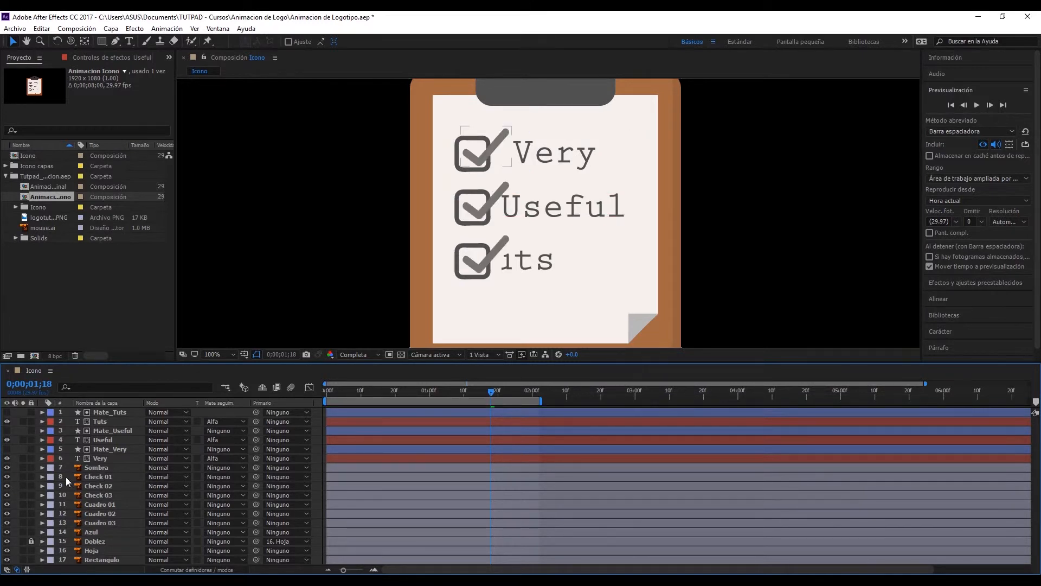
pyautogui.click(107, 479)
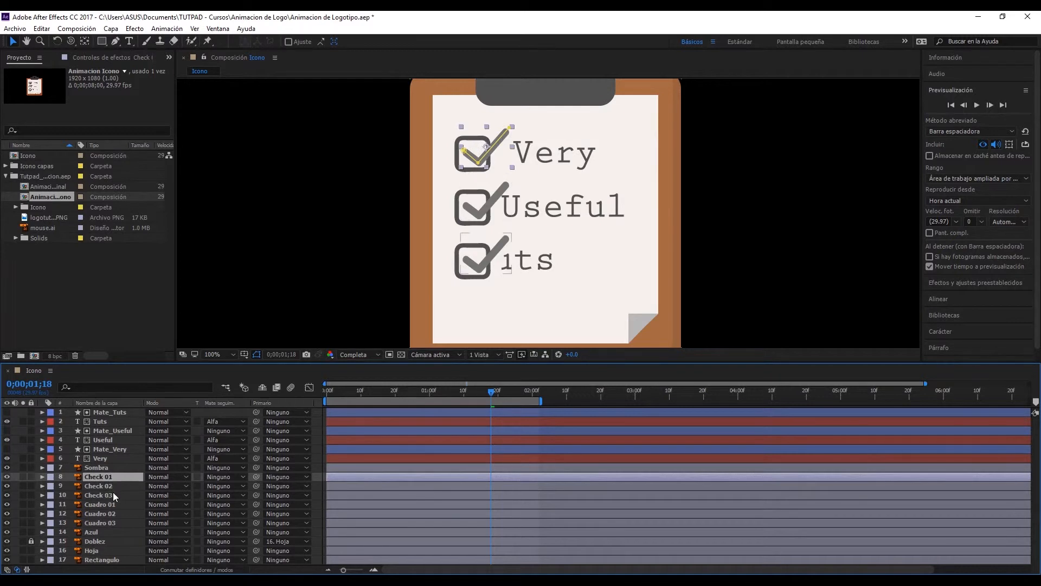
pyautogui.keyDown('shift'); pyautogui.click(114, 496); pyautogui.keyUp('shift')
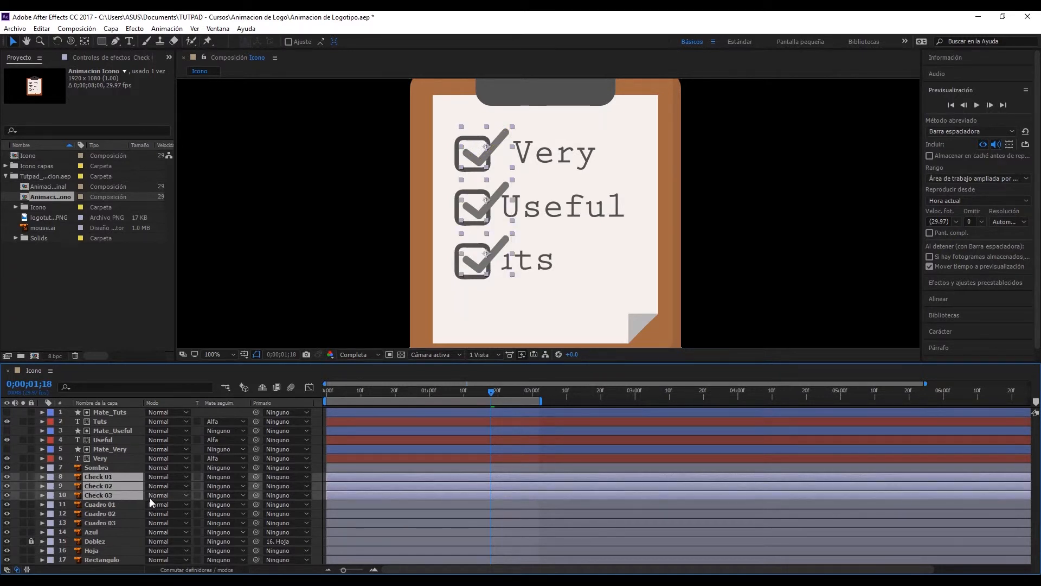
pyautogui.press('u')
# Step: Shift both Fin keyframes of Check 01 together so the stroke starts drawing at 0;00;01;13
pyautogui.moveTo(422, 399); pyautogui.dragTo(457, 396)
pyautogui.press('space')
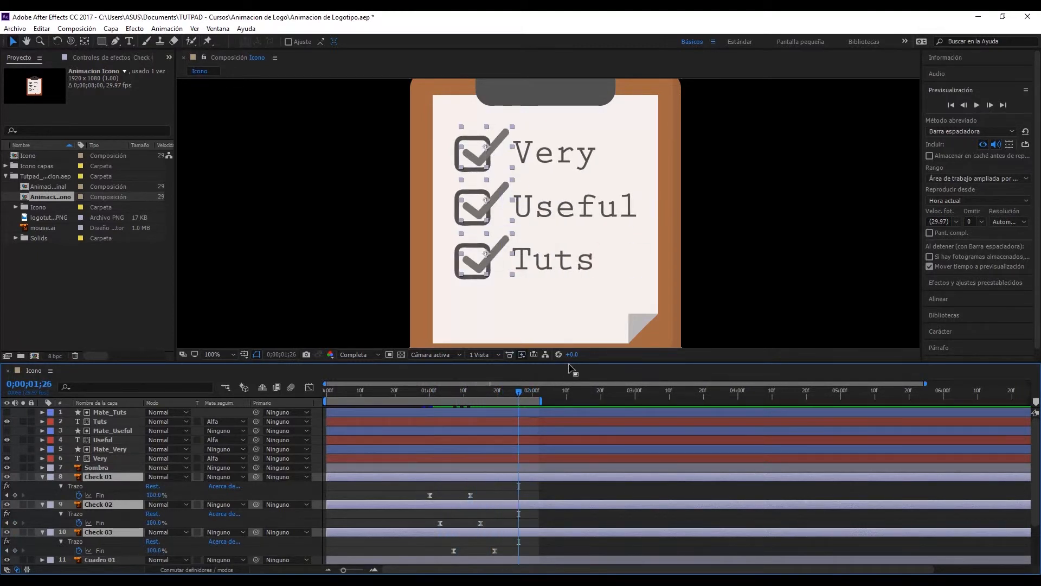
pyautogui.scroll(-3, 579, 463)
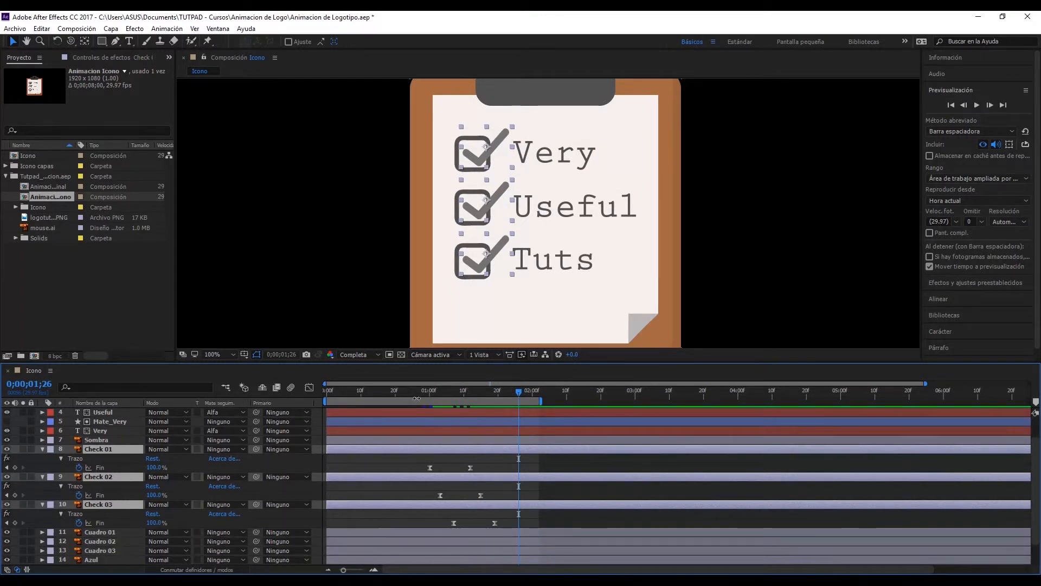
pyautogui.moveTo(424, 397); pyautogui.dragTo(475, 395)
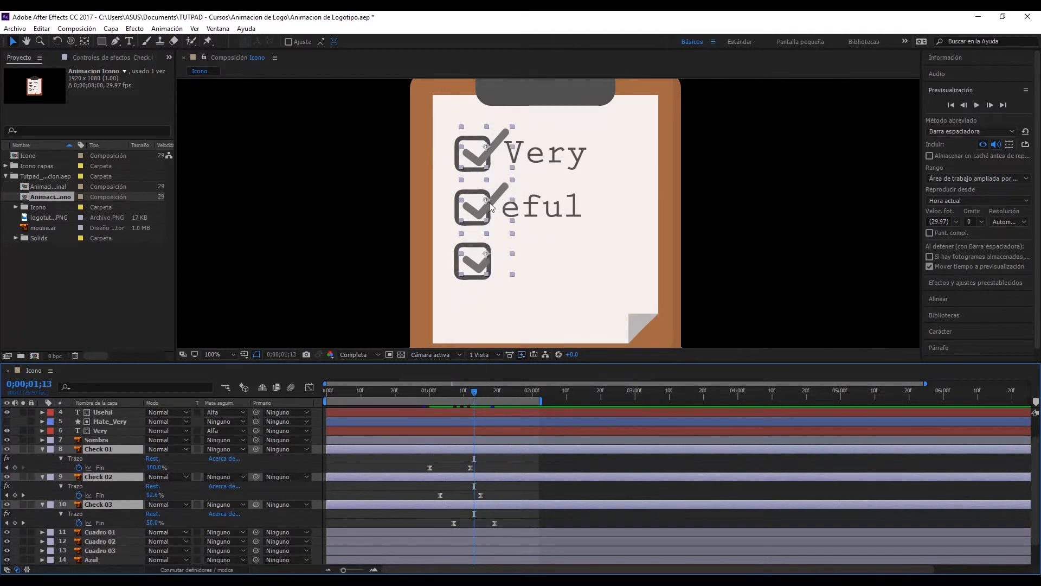
pyautogui.moveTo(410, 471); pyautogui.dragTo(480, 471)
# Step: Shift the Fin keyframe pairs so Check 02 starts at 0;00;01;18 and Check 03 starts at 0;00;01;23
pyautogui.moveTo(476, 393); pyautogui.dragTo(492, 397)
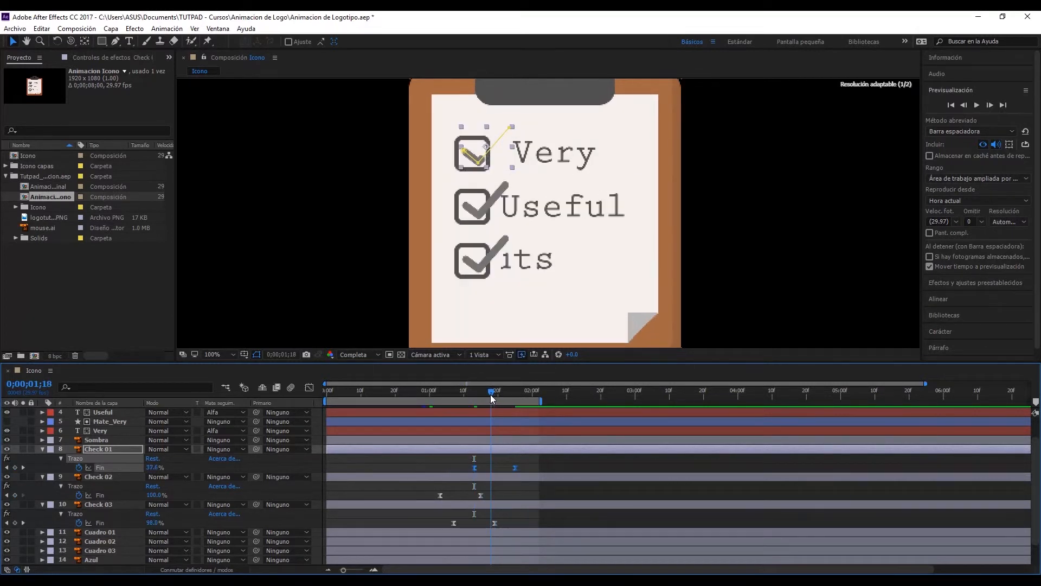
pyautogui.moveTo(428, 491); pyautogui.dragTo(493, 497)
pyautogui.moveTo(491, 392); pyautogui.dragTo(509, 396)
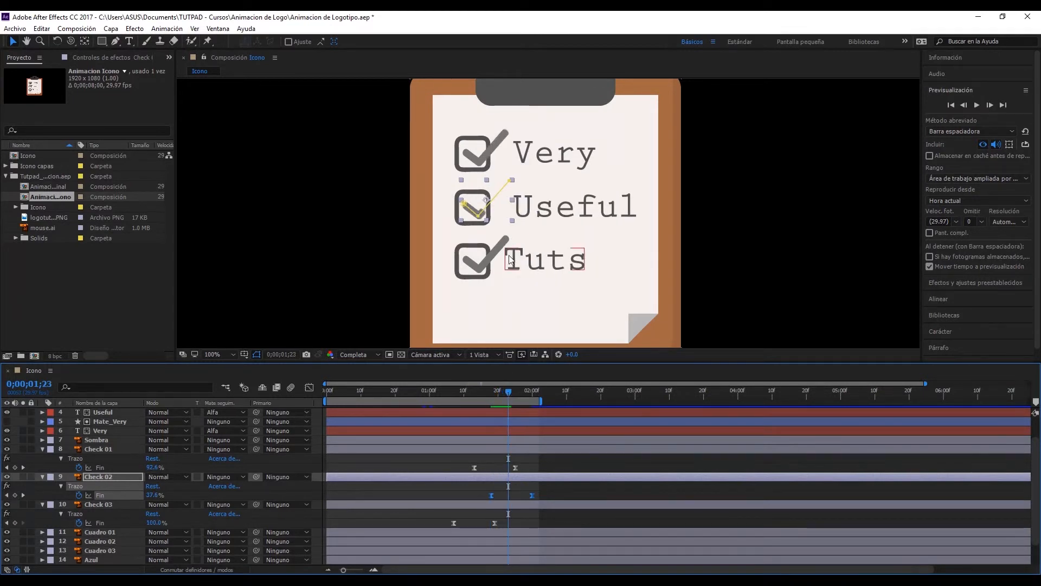
pyautogui.moveTo(432, 534); pyautogui.dragTo(508, 524)
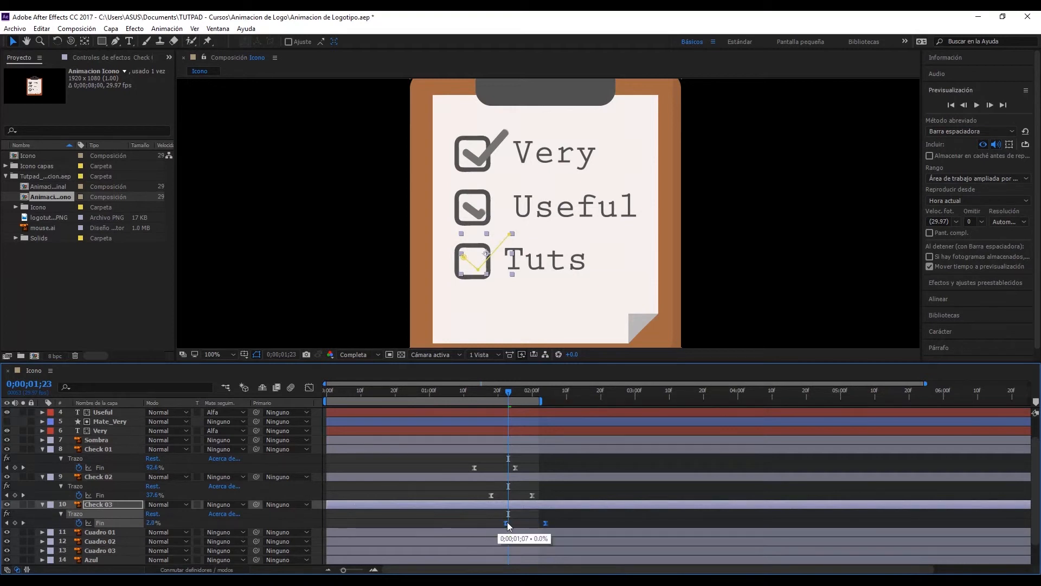
# Step: Extend the work area end to about 0;00;02;24 and preview the retimed checkmarks
pyautogui.moveTo(540, 401); pyautogui.dragTo(612, 399)
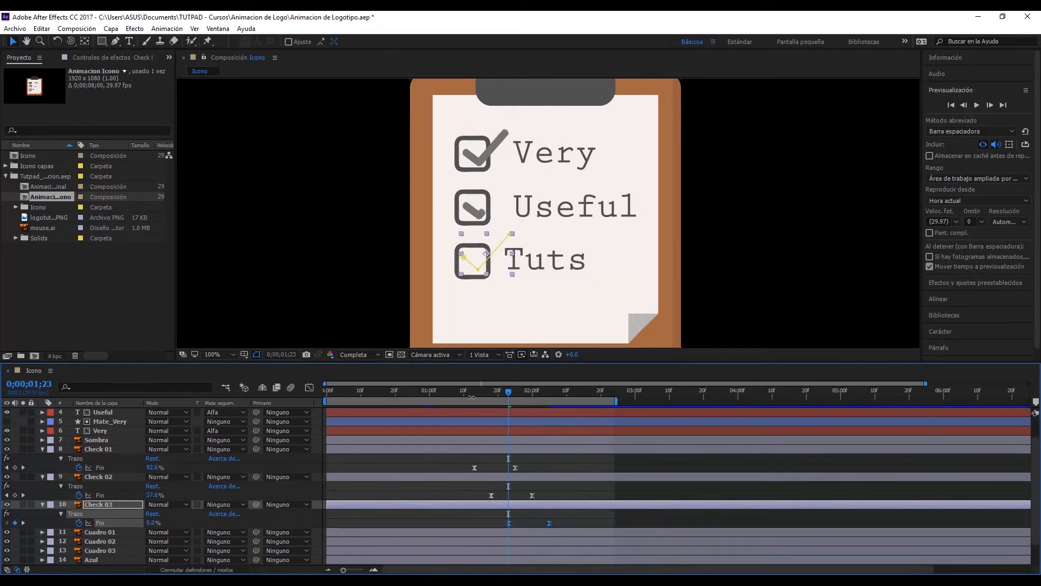
pyautogui.press('space')
pyautogui.click(975, 107)
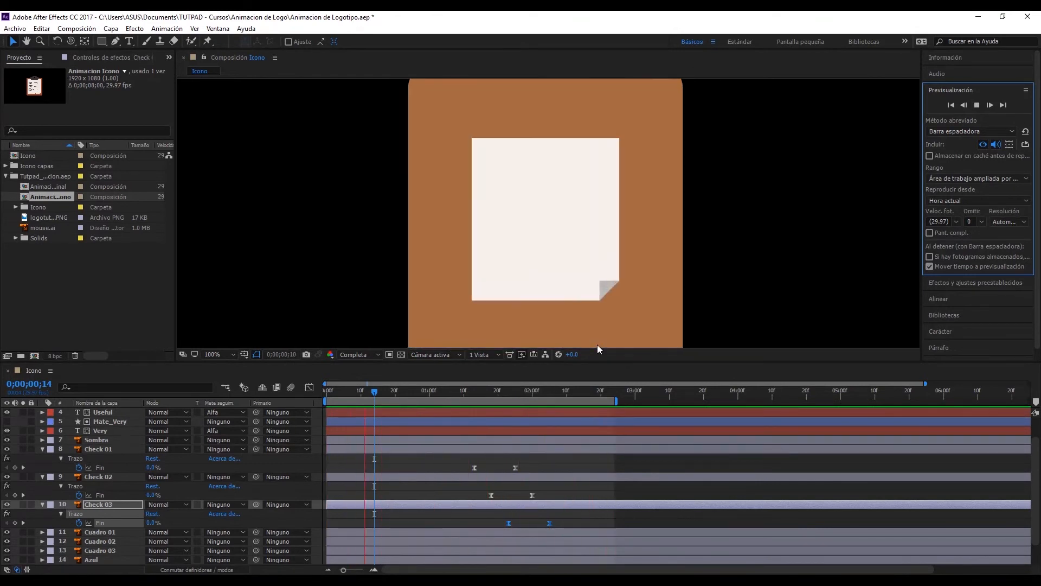
pyautogui.press('space')
# Step: Fit the whole composition in the viewer and preview the complete Icono animation
pyautogui.keyDown('alt'); pyautogui.click(626, 260); pyautogui.keyUp('alt')
pyautogui.keyDown('alt'); pyautogui.click(626, 261); pyautogui.keyUp('alt')
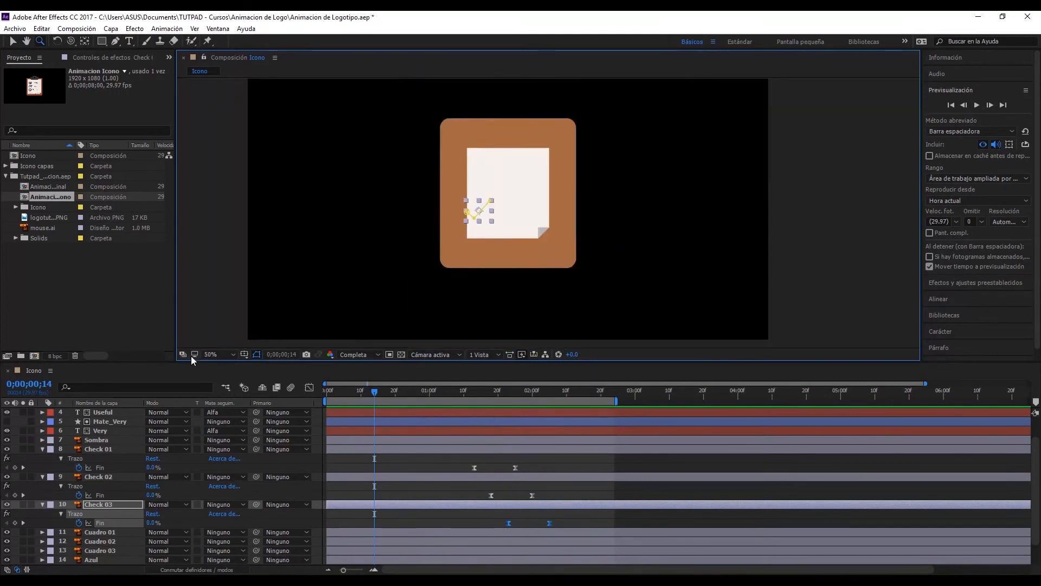
pyautogui.click(201, 356)
pyautogui.click(220, 365)
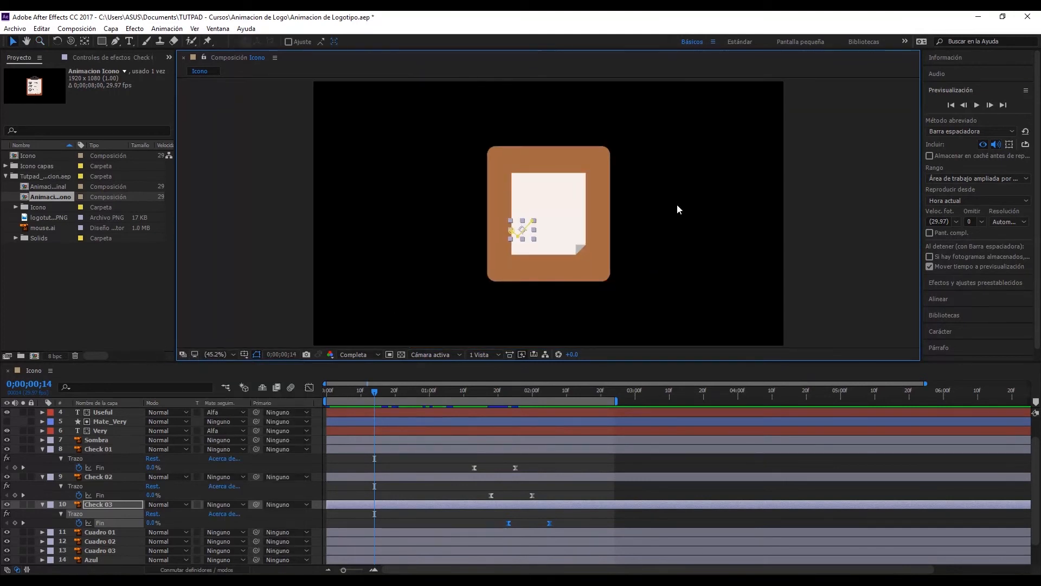
pyautogui.click(678, 209)
pyautogui.click(976, 105)
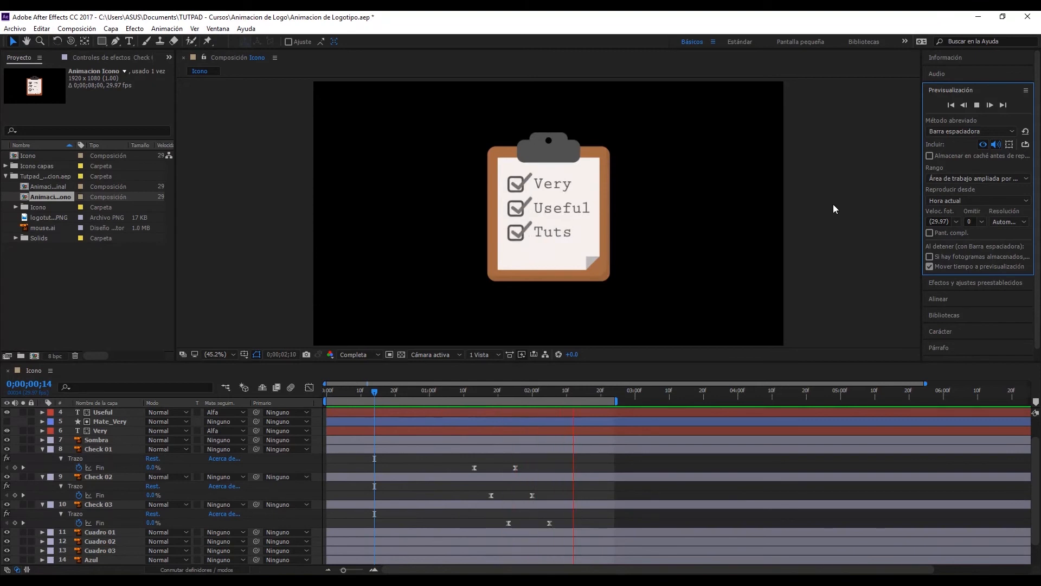
# Step: Stop the preview at 0;00;02;11 and inspect the paper's folded corner at 100% magnification
pyautogui.click(547, 265)
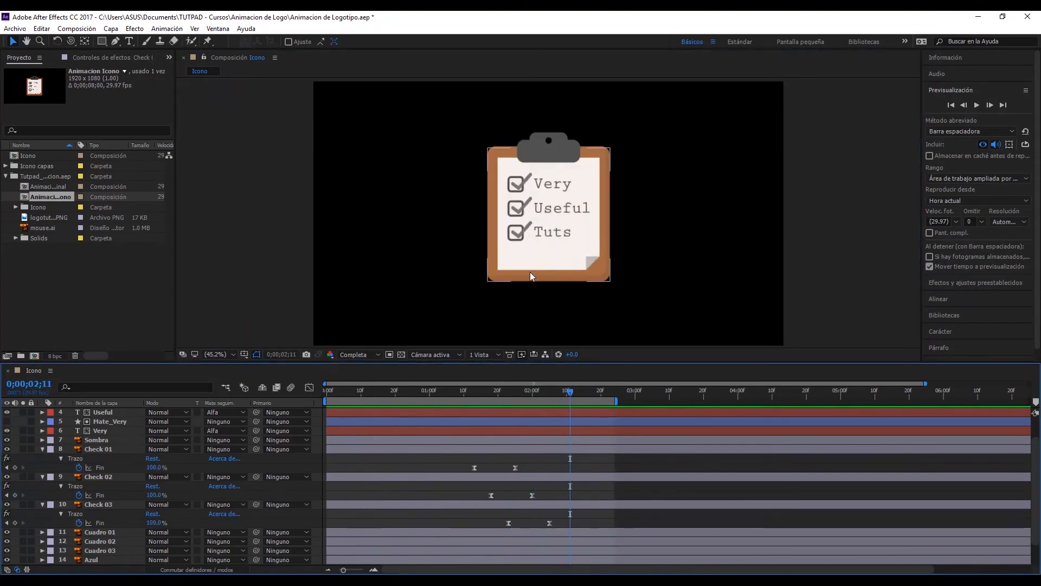
pyautogui.click(568, 252)
pyautogui.click(564, 229)
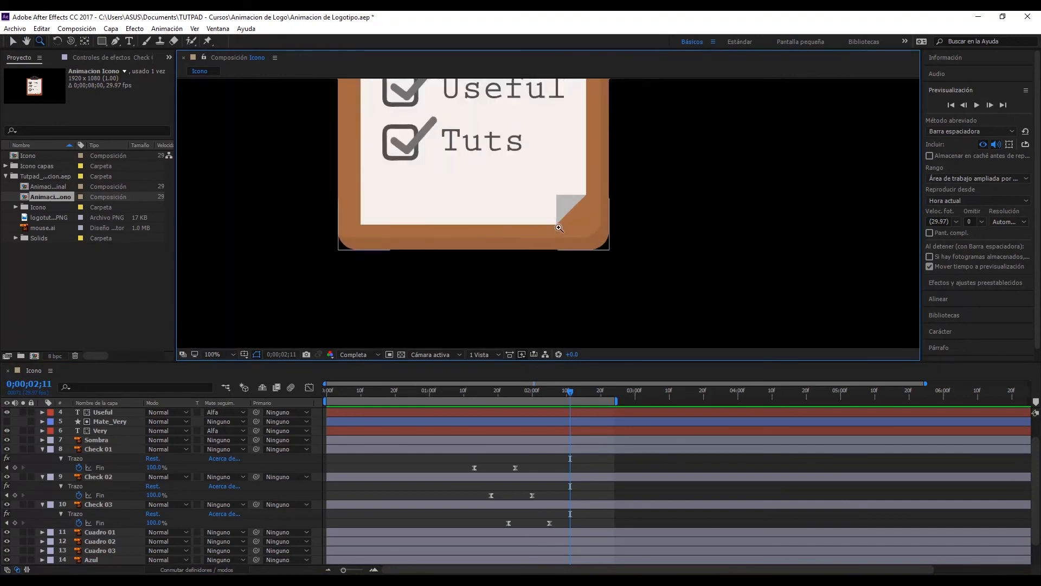